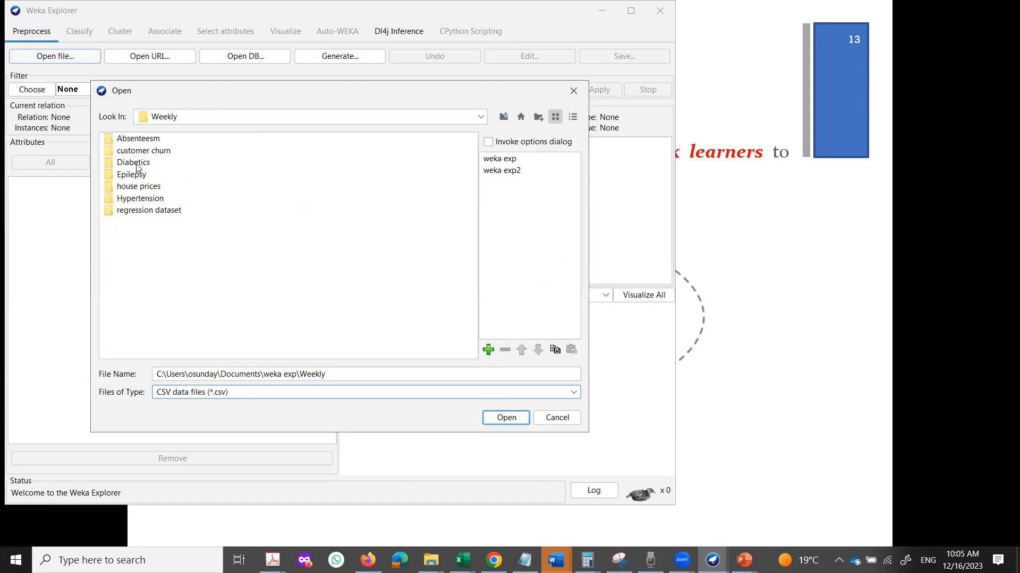
Open the customer churn folder, then tick and untick the Churn attribute.
click(134, 153)
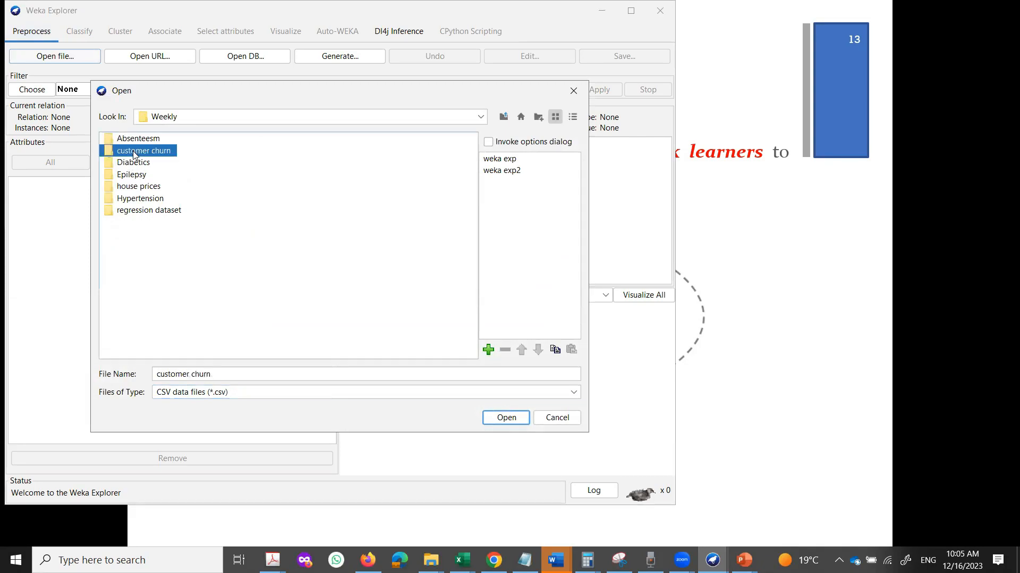
double_click(135, 153)
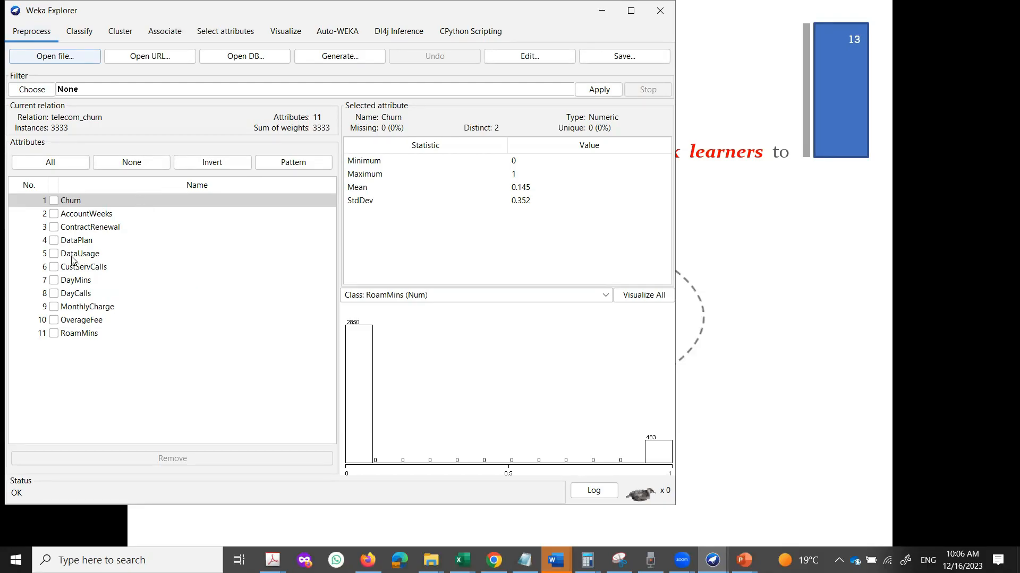
click(54, 202)
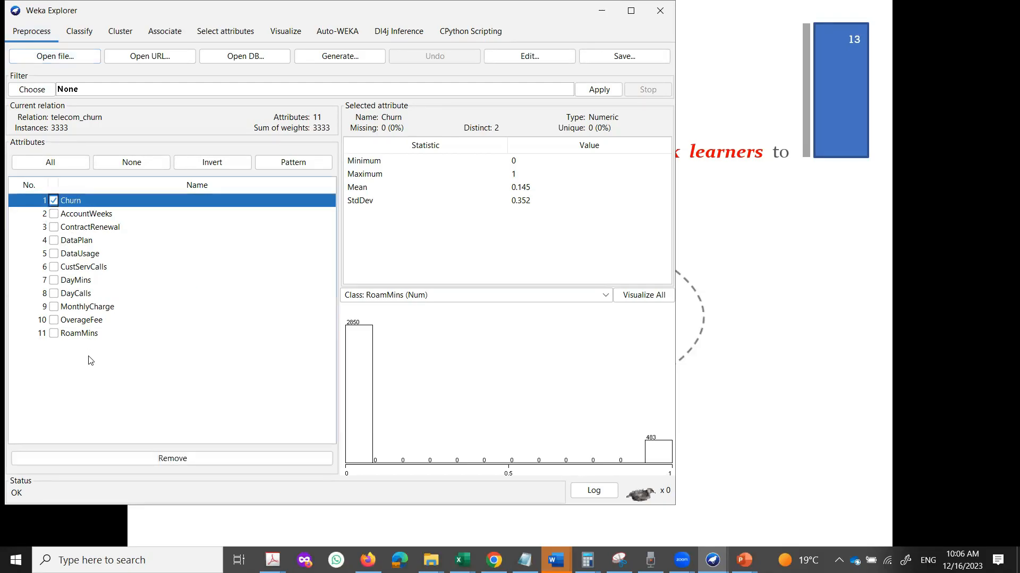
click(54, 201)
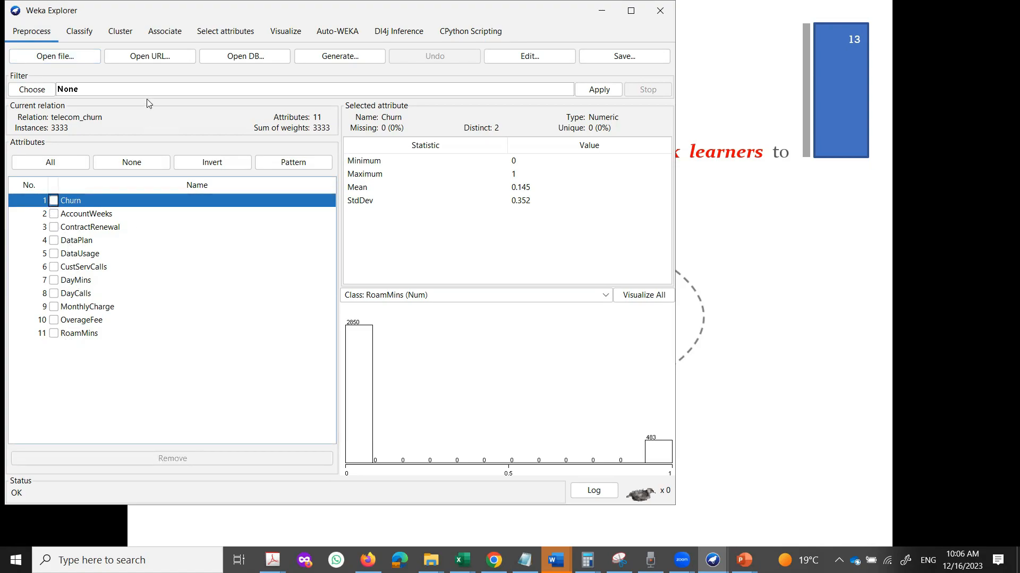
Load telecom_churn_output_YesNo.csv from weka exp > Weekly > customer churn.
click(62, 56)
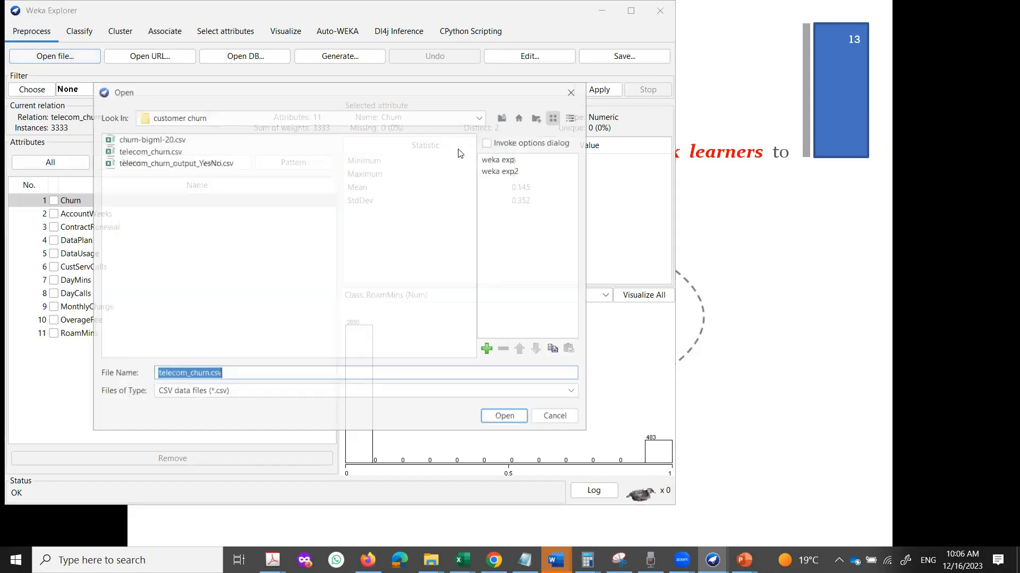
click(508, 160)
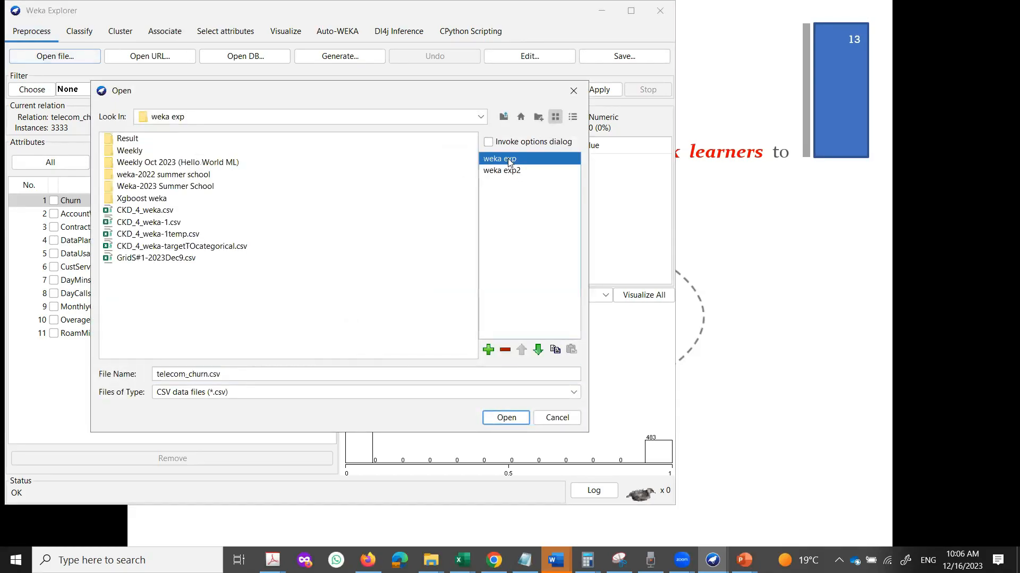
click(128, 151)
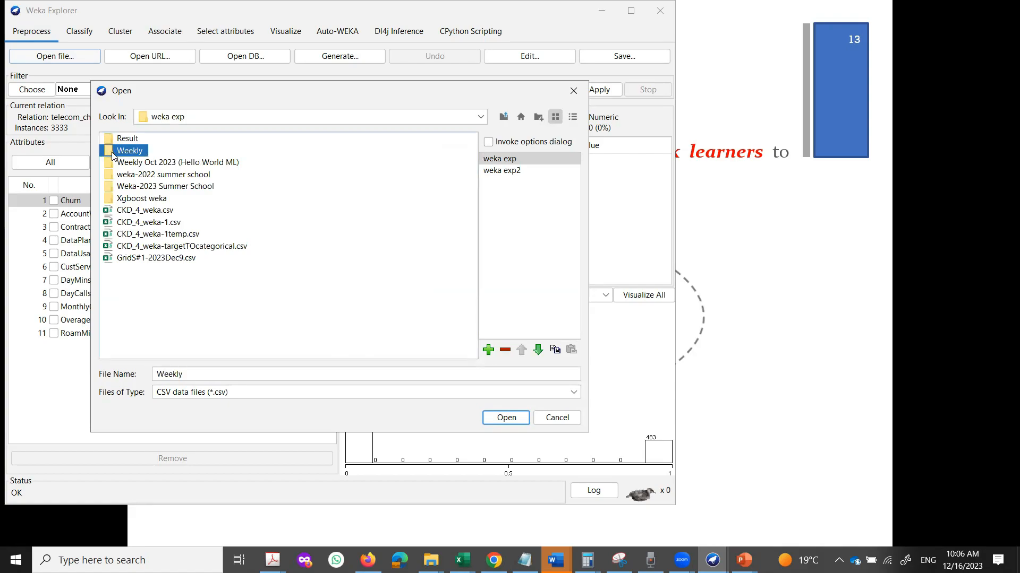
double_click(133, 154)
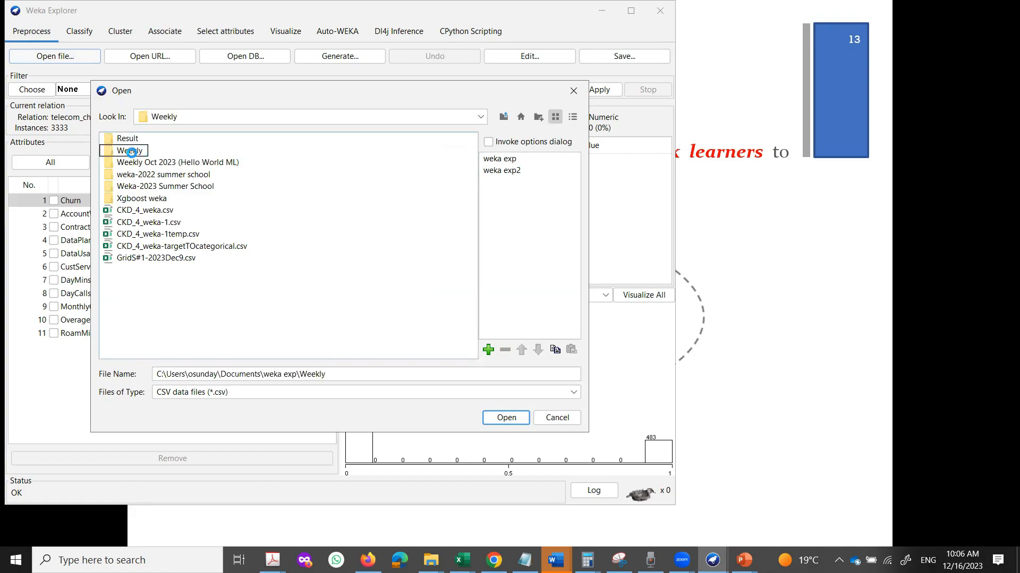
double_click(158, 153)
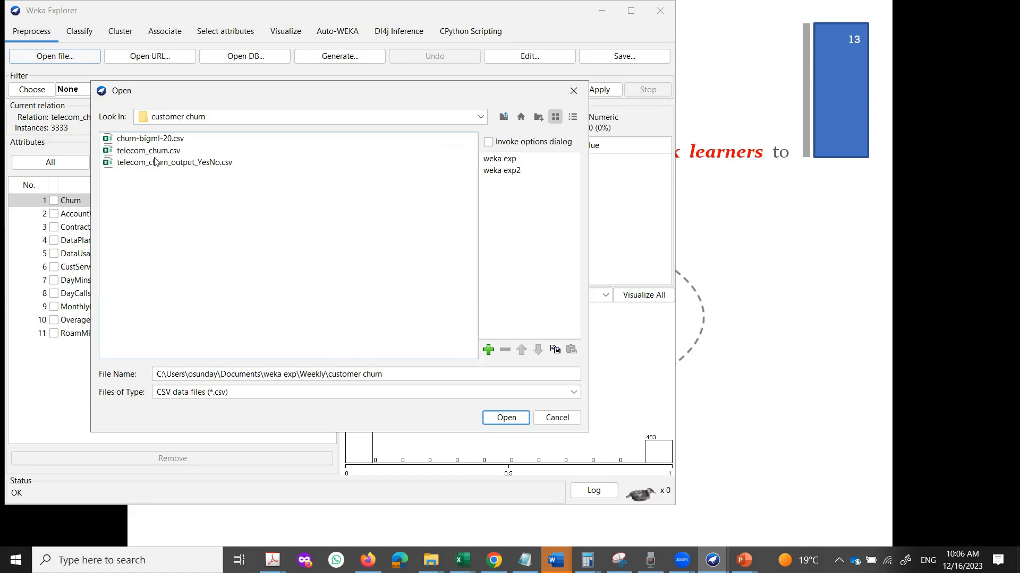
click(183, 163)
click(506, 418)
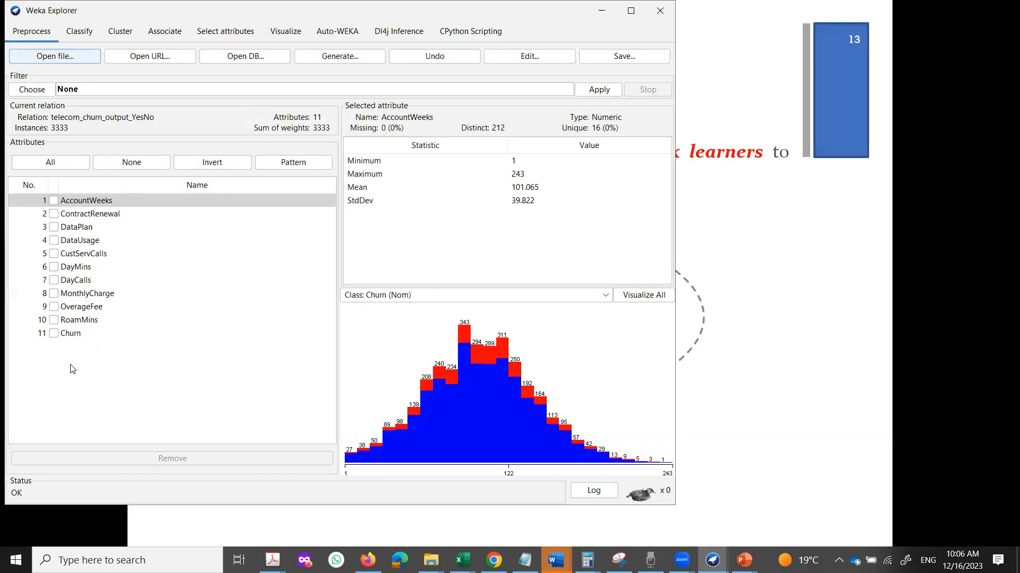
Check the Churn attribute's No/Yes counts, then move to classification.
click(73, 335)
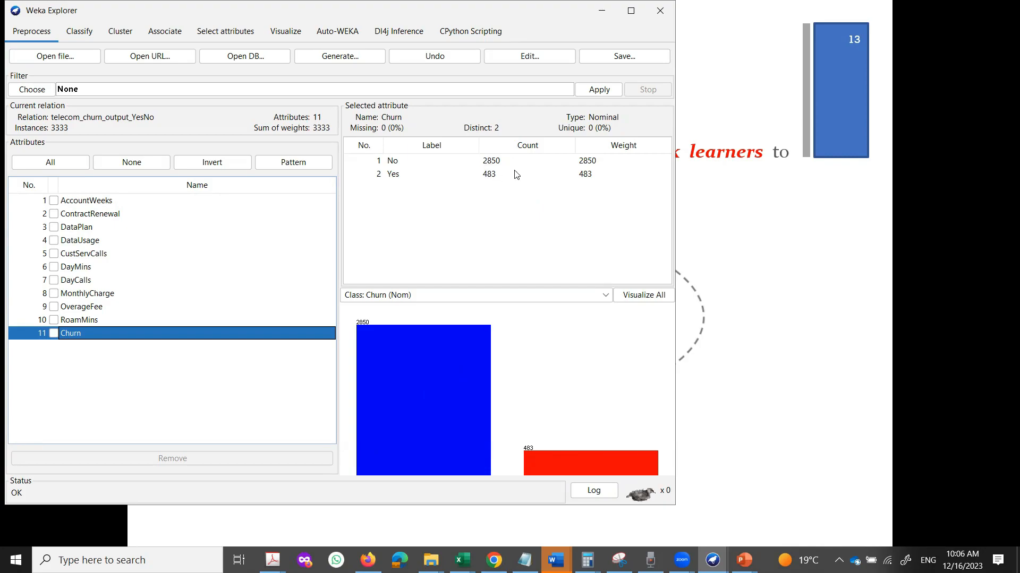
mouse_move(388, 406)
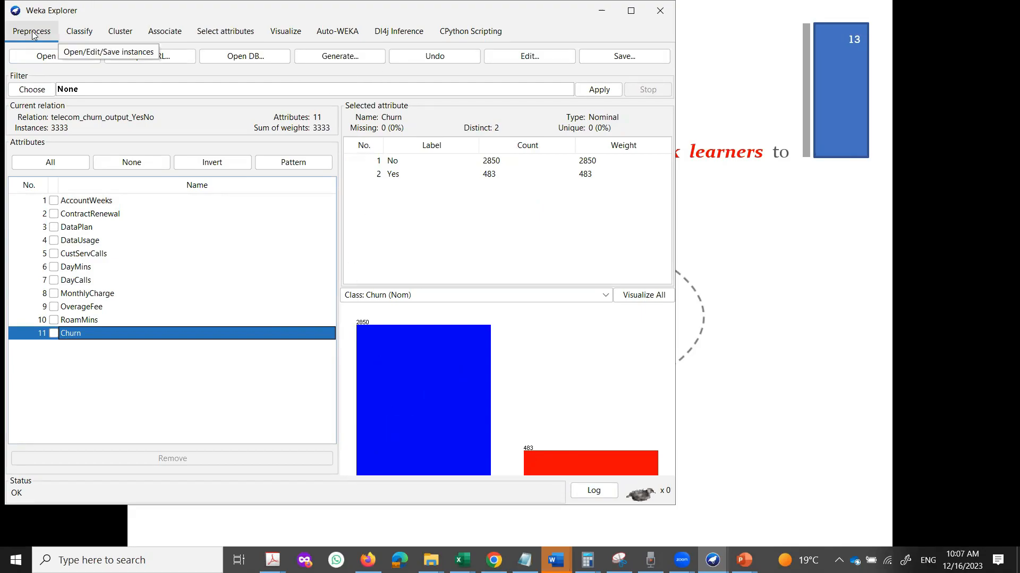
click(78, 34)
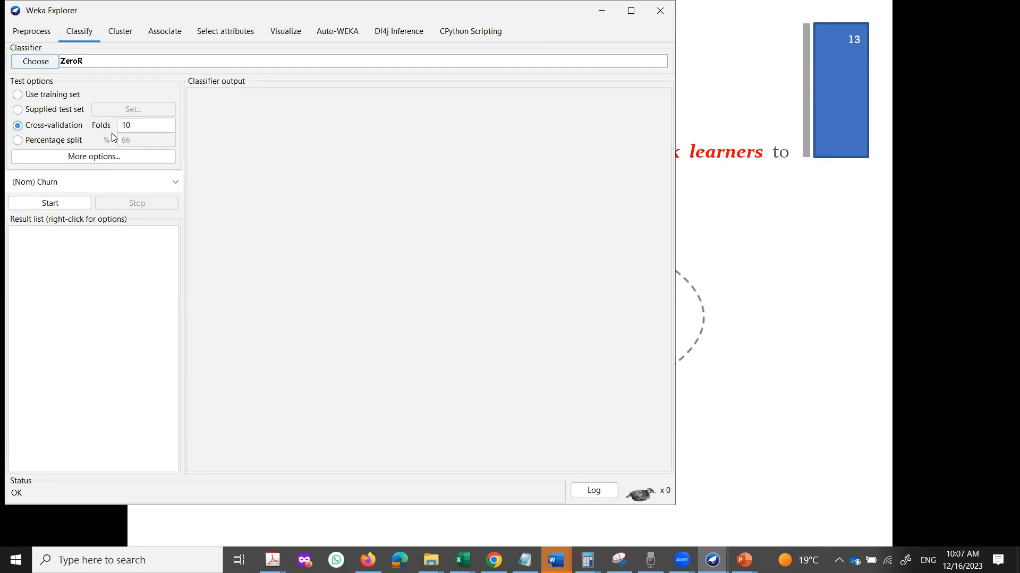
Set evaluation to cross-validation with 5 folds instead of 10 and browse the classifiers.
click(51, 141)
drag(146, 142, 113, 142)
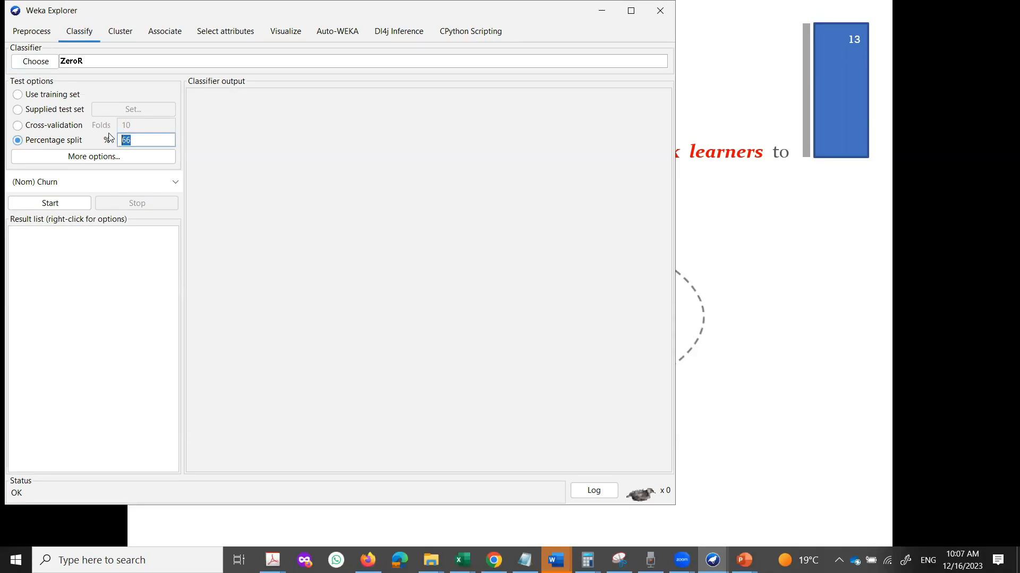
click(40, 127)
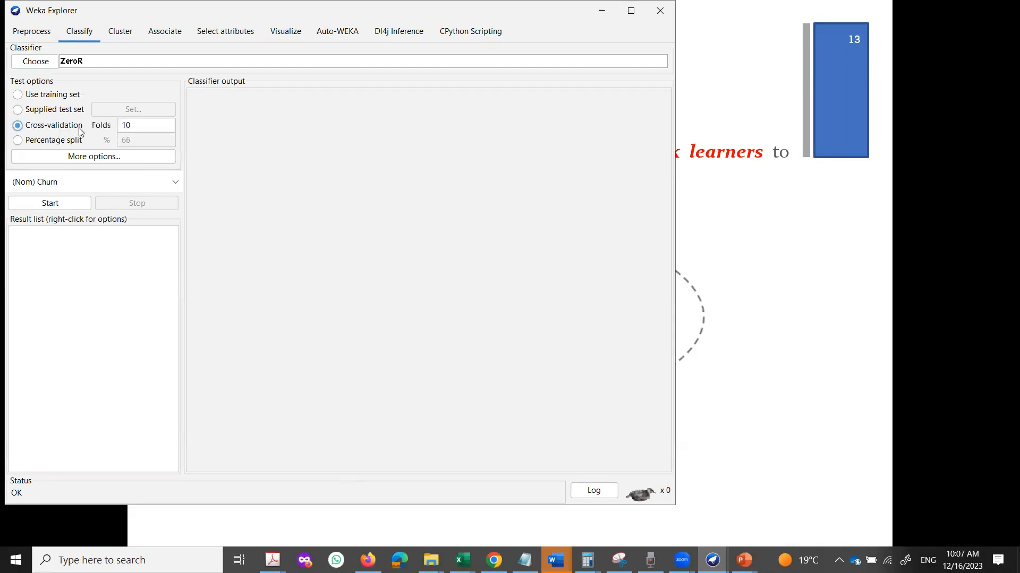
click(133, 125)
drag(133, 124, 123, 125)
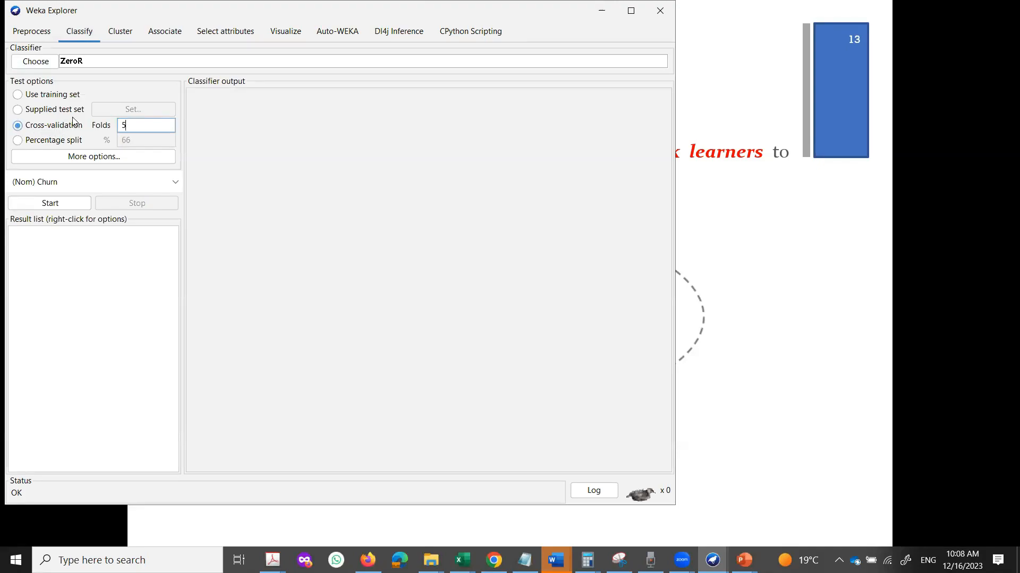
click(45, 62)
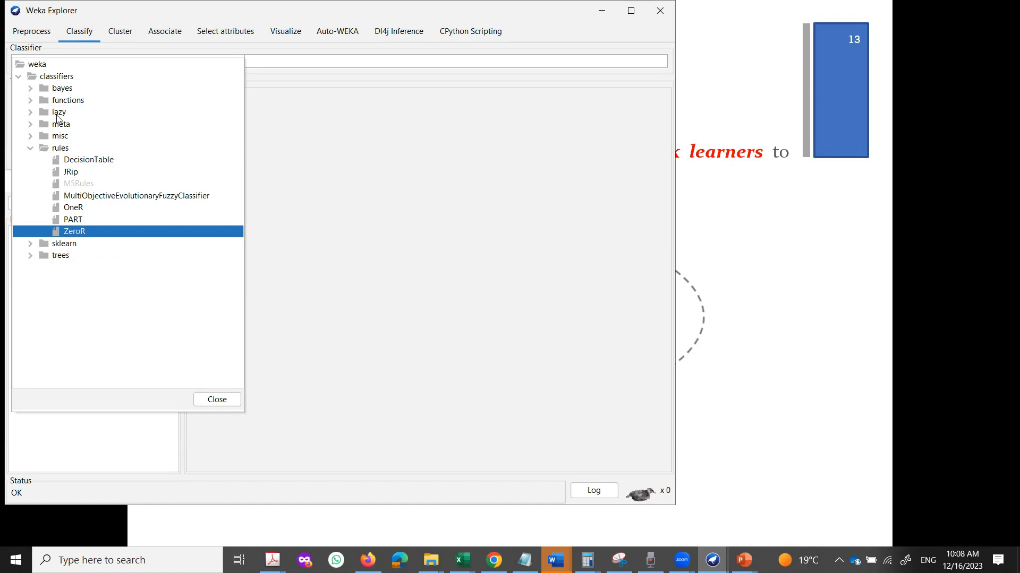
Choose lazy > IBk and run it with the default 1 neighbour.
click(30, 112)
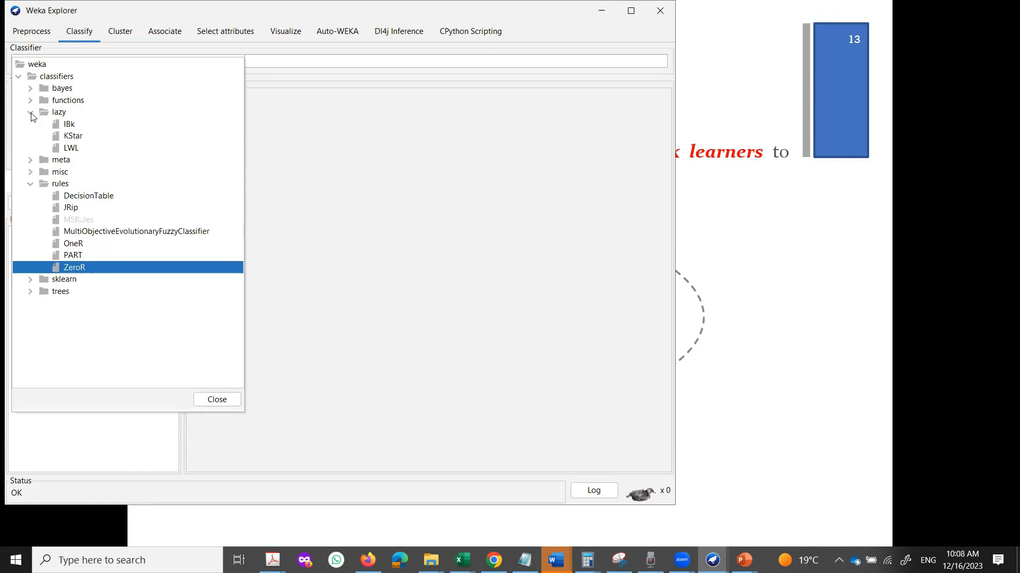
click(72, 128)
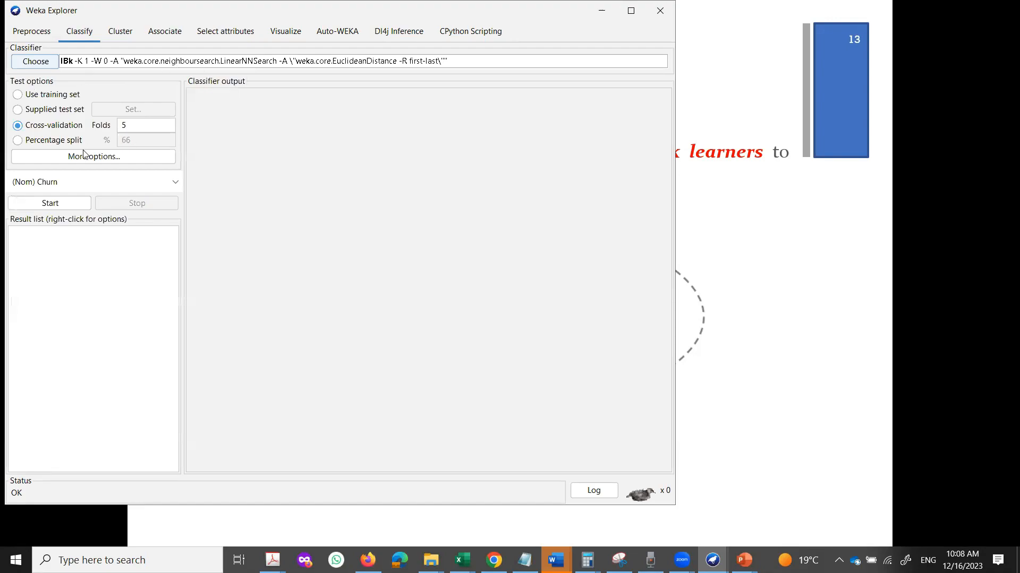
click(59, 205)
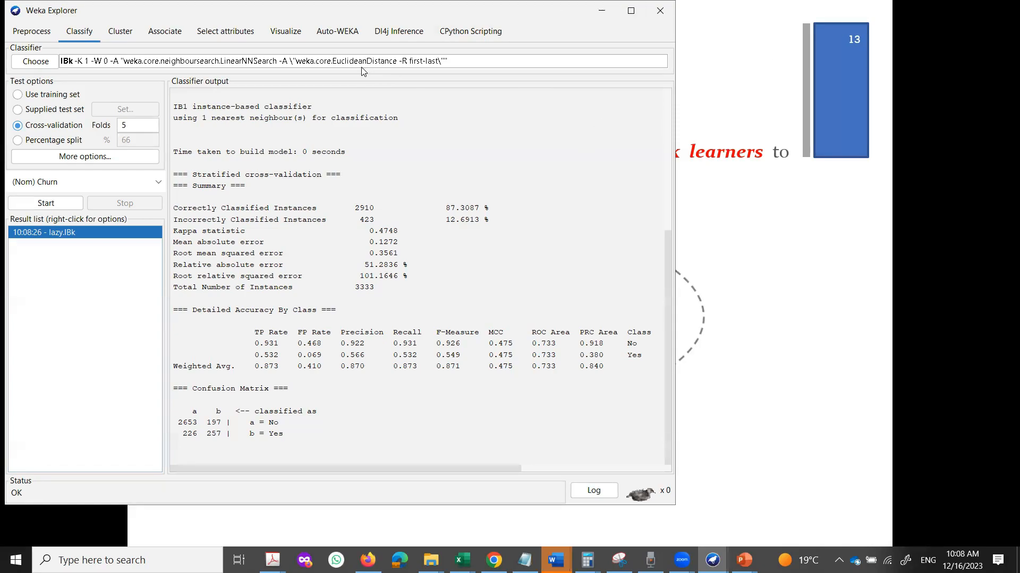
Rerun IBk with 3 nearest neighbours.
click(348, 65)
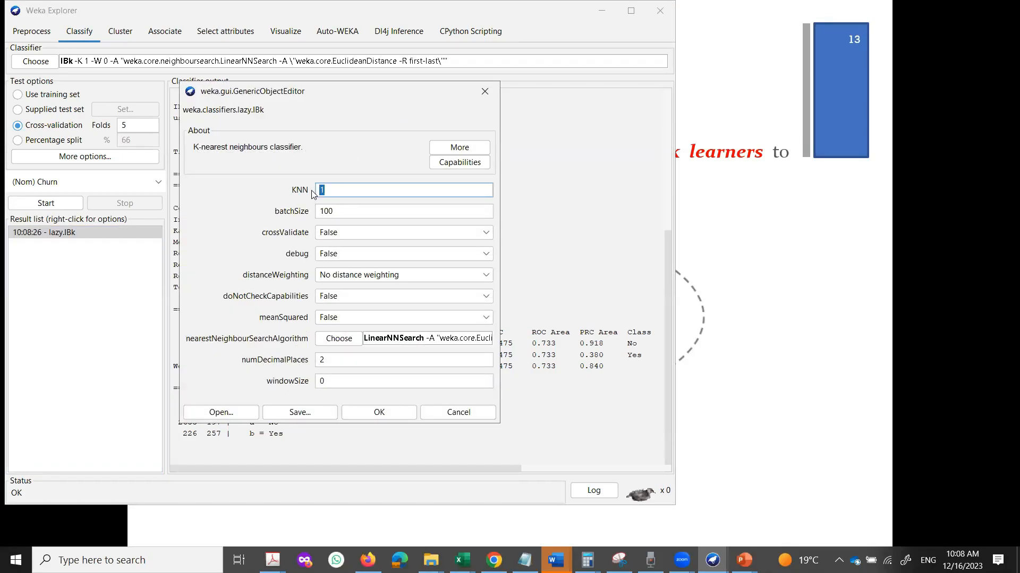
text(3)
click(377, 413)
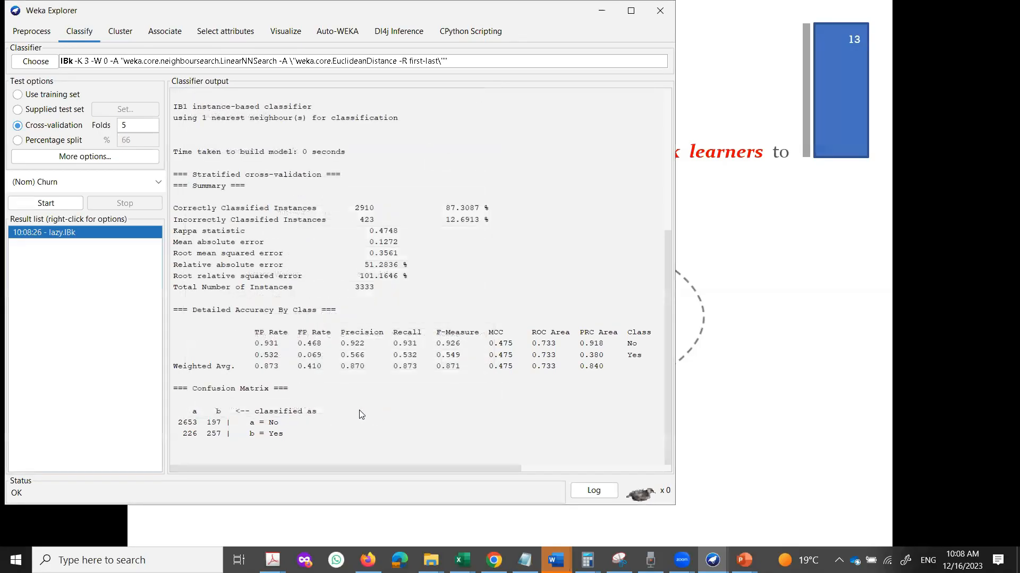
click(46, 203)
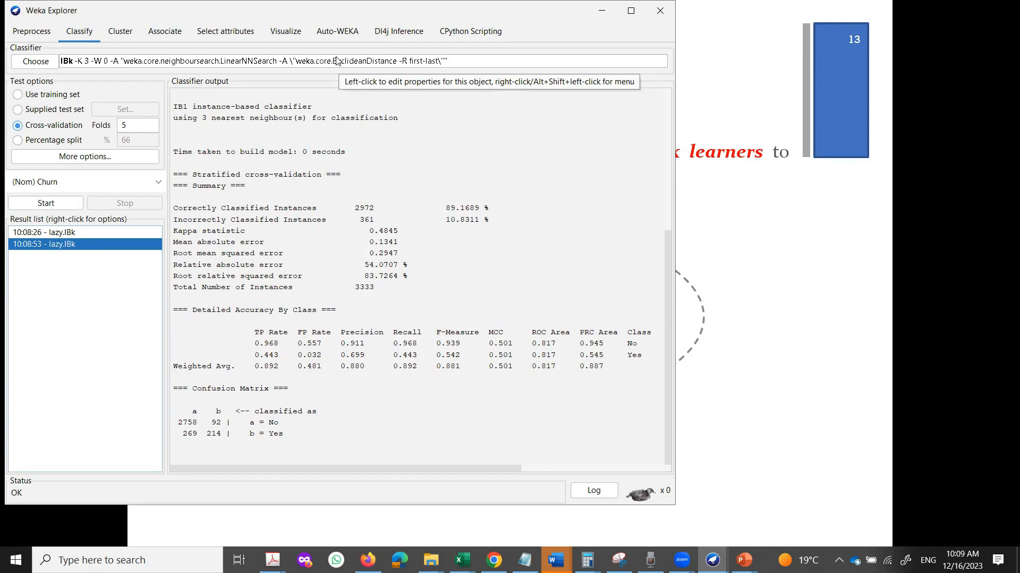
Rerun IBk with 5 nearest neighbours, reaching 89.949% correct.
click(334, 62)
drag(333, 190, 323, 191)
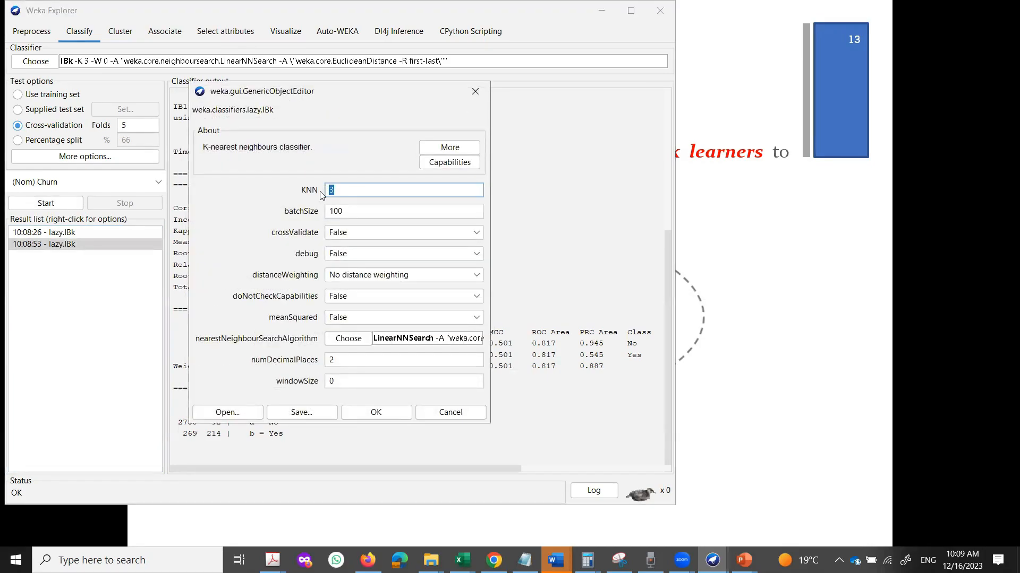
text(5)
click(379, 413)
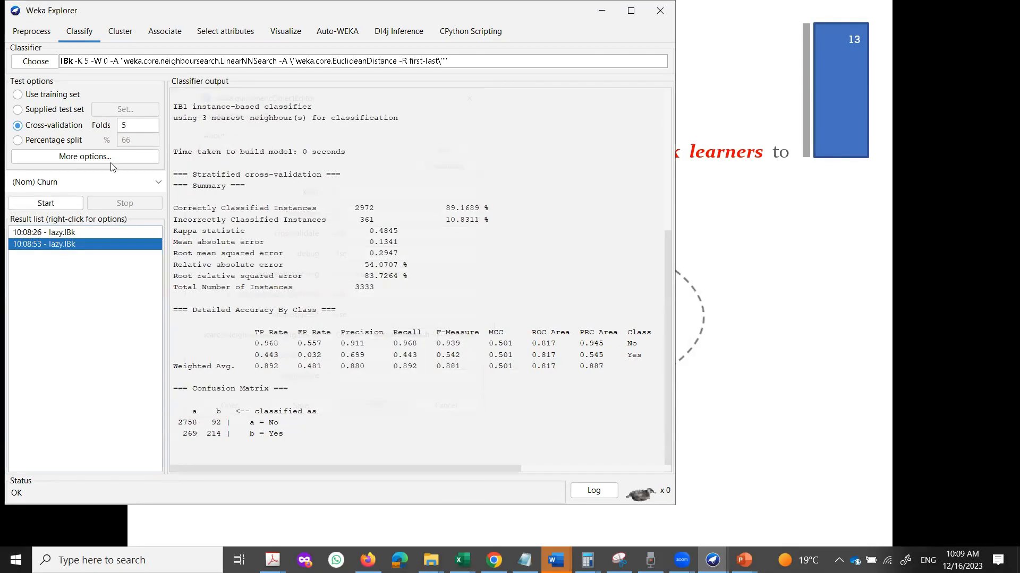
click(67, 204)
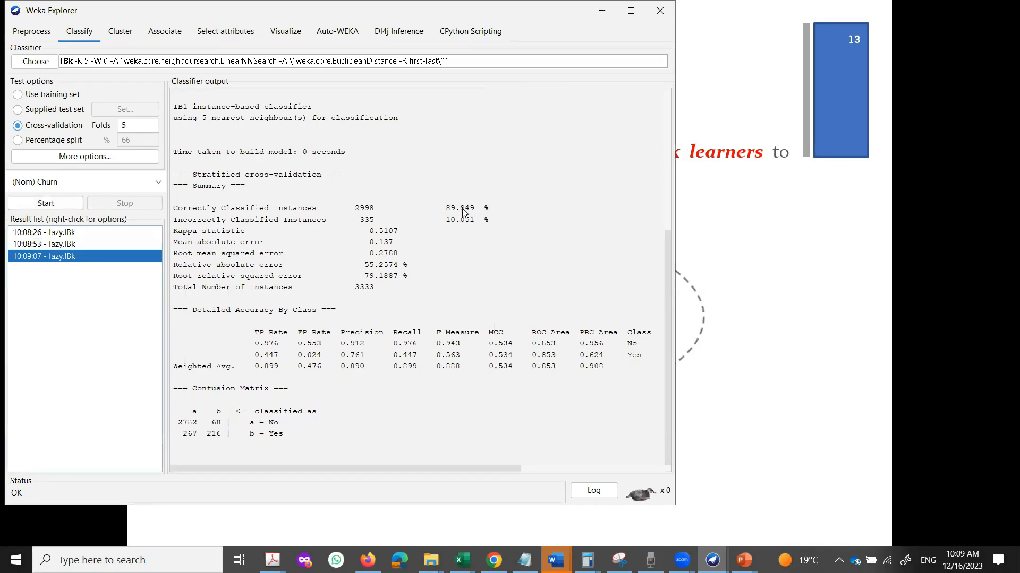
click(326, 60)
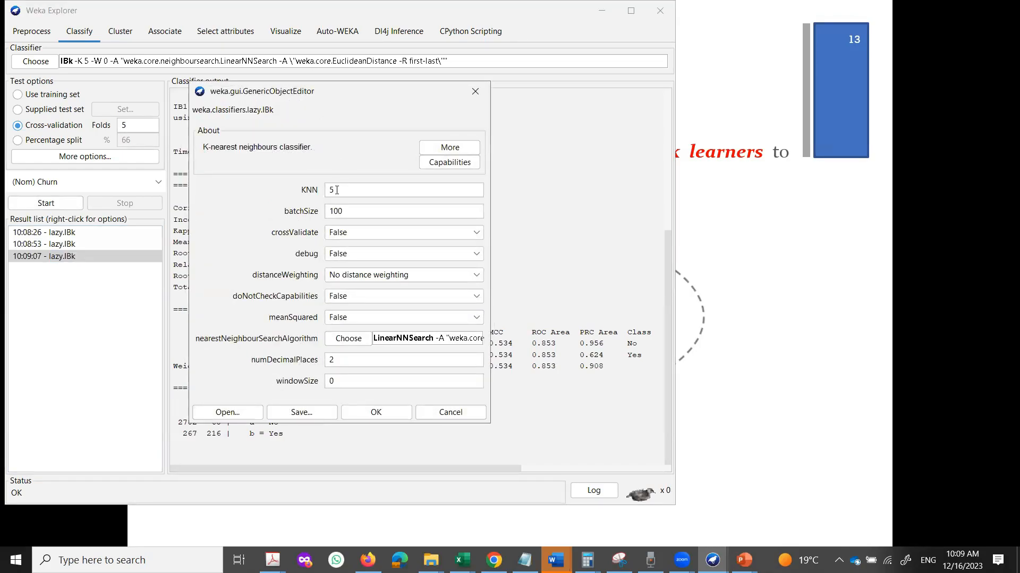
Set the K 5 IBk's nearest-neighbour search to Euclidean distance and confirm both editors.
drag(335, 190, 329, 190)
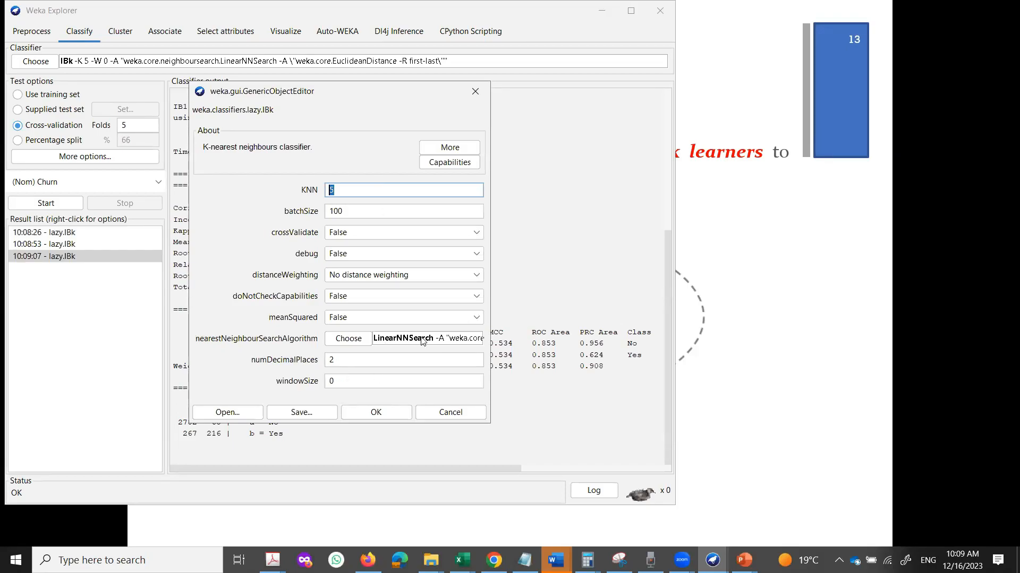
click(366, 340)
click(428, 319)
click(257, 330)
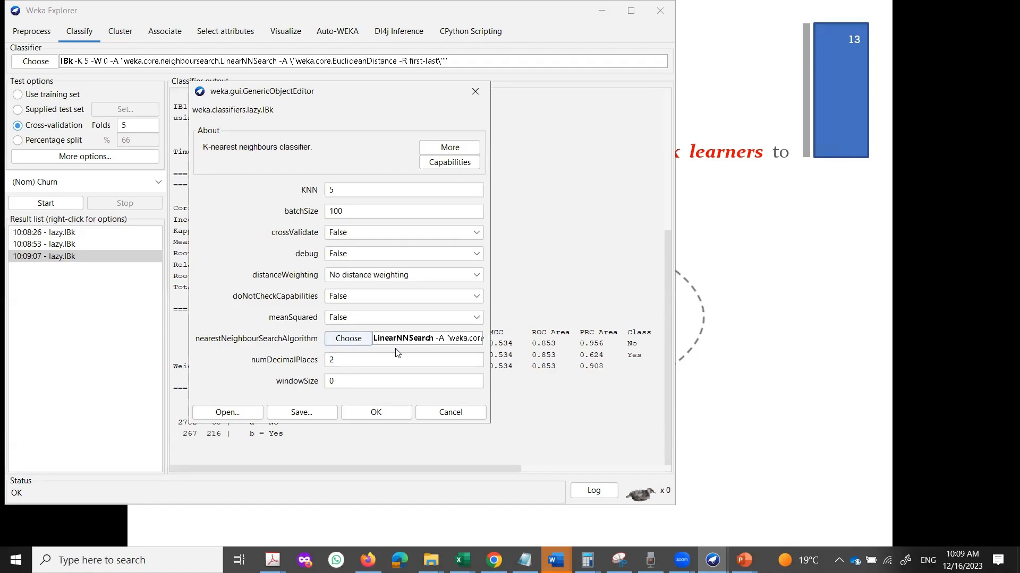
click(434, 340)
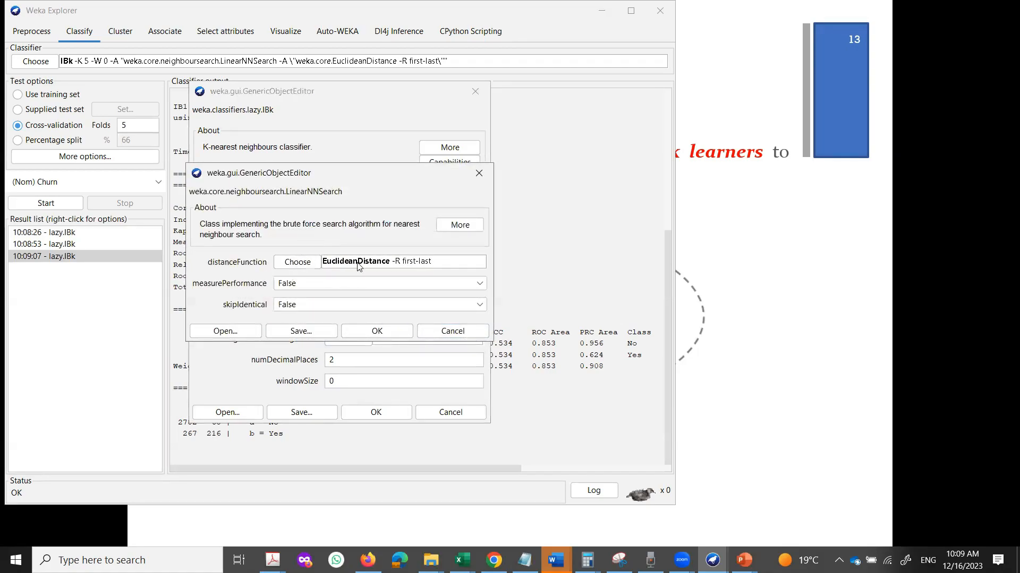
click(307, 264)
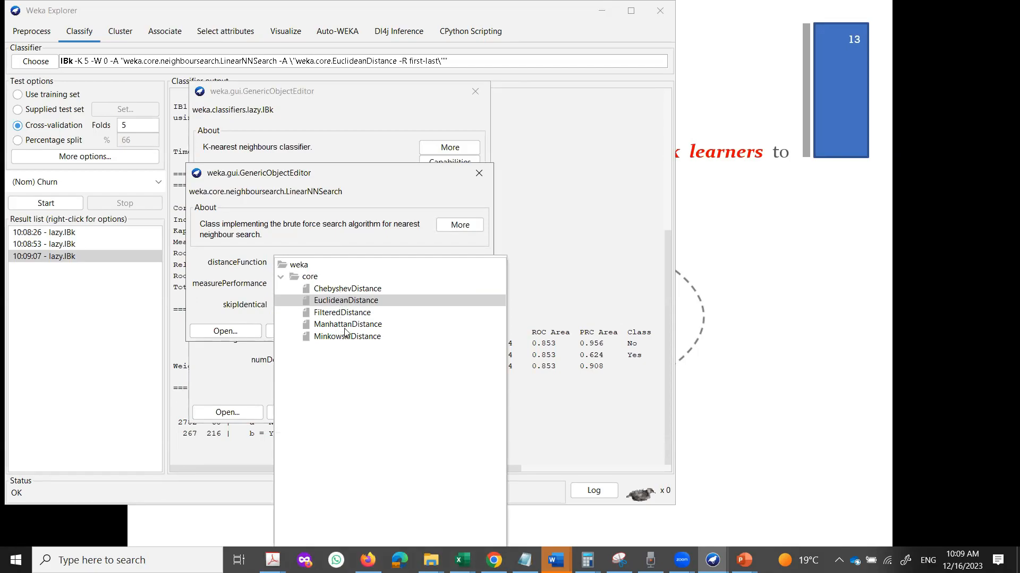
click(342, 302)
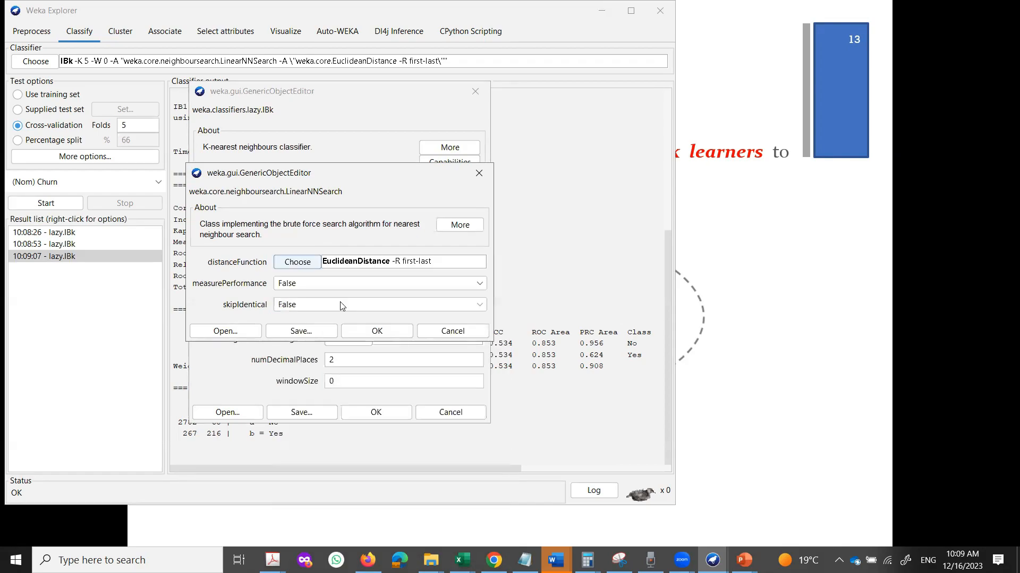
click(378, 332)
click(378, 413)
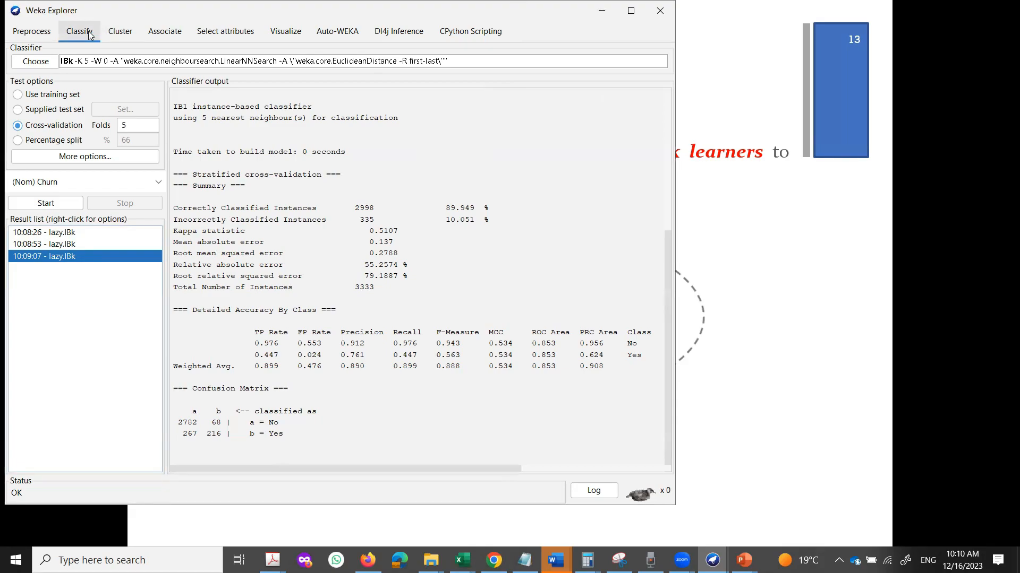
click(35, 63)
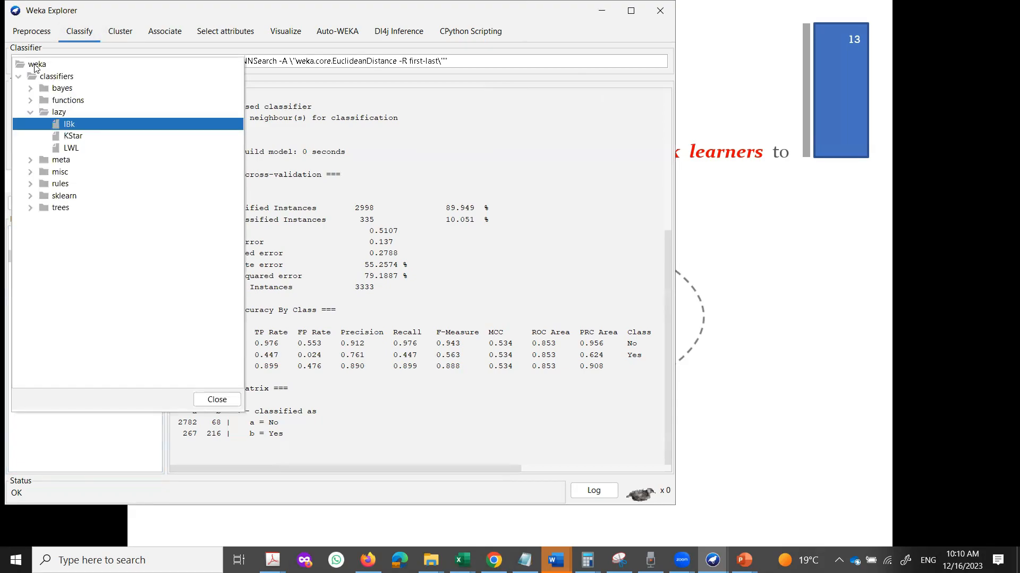
Pick meta > Vote as the classifier, defaulting to ZeroR with averaged probabilities.
click(30, 160)
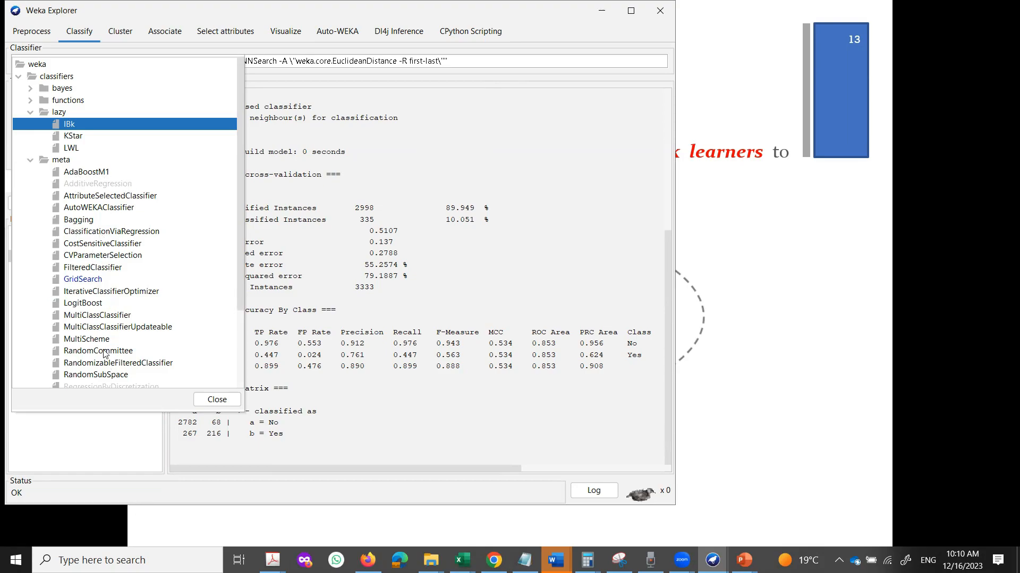
scroll(104, 359, down, 2)
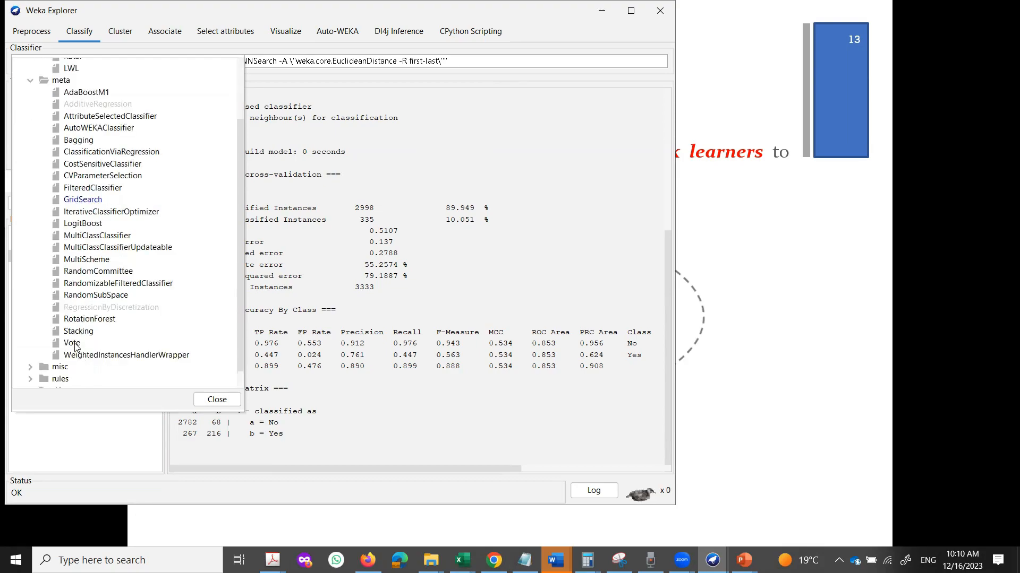
mouse_move(76, 347)
mouse_move(78, 185)
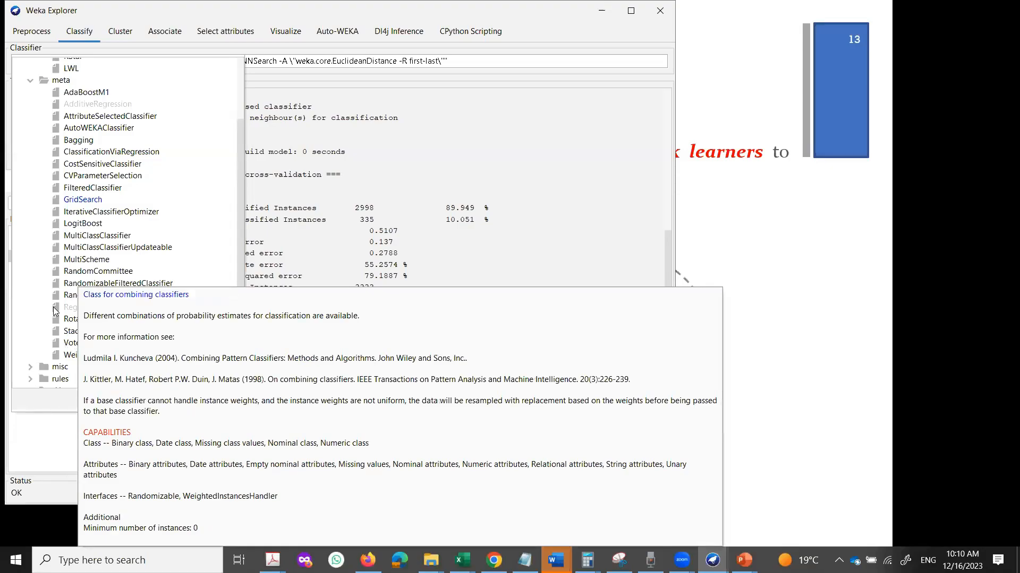
click(73, 344)
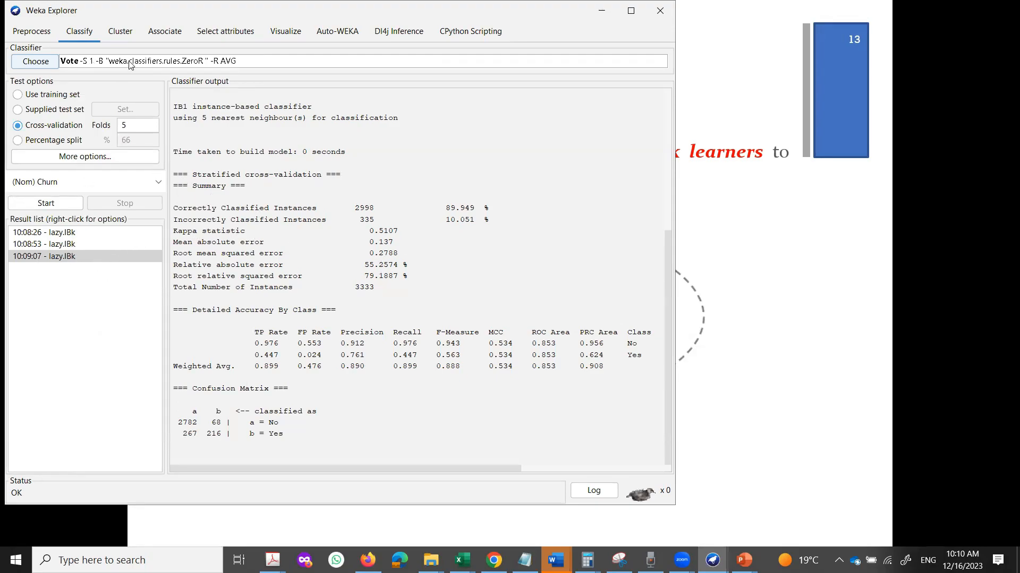
Open the Vote settings and its list of base classifiers.
click(253, 62)
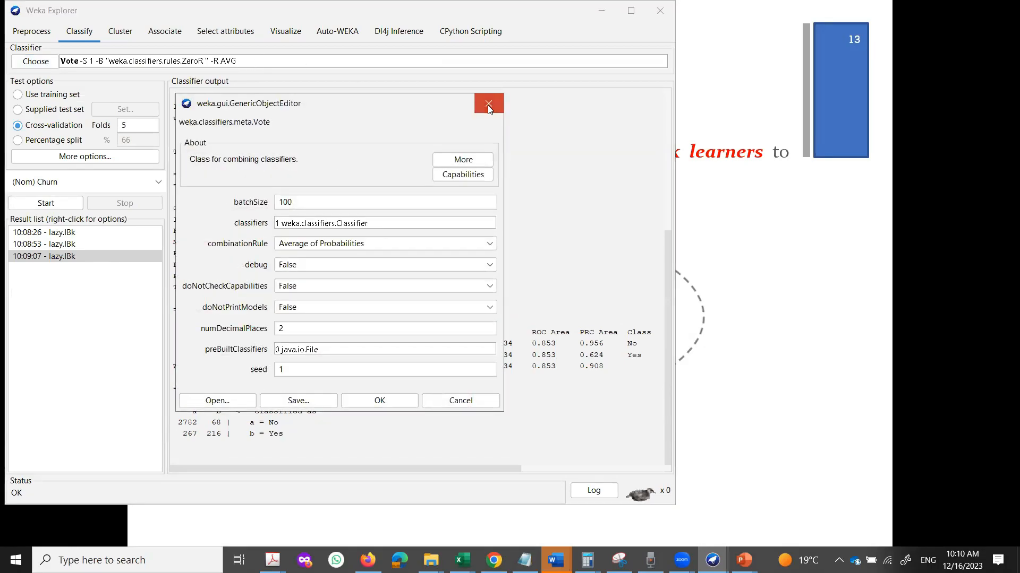
click(487, 104)
click(260, 64)
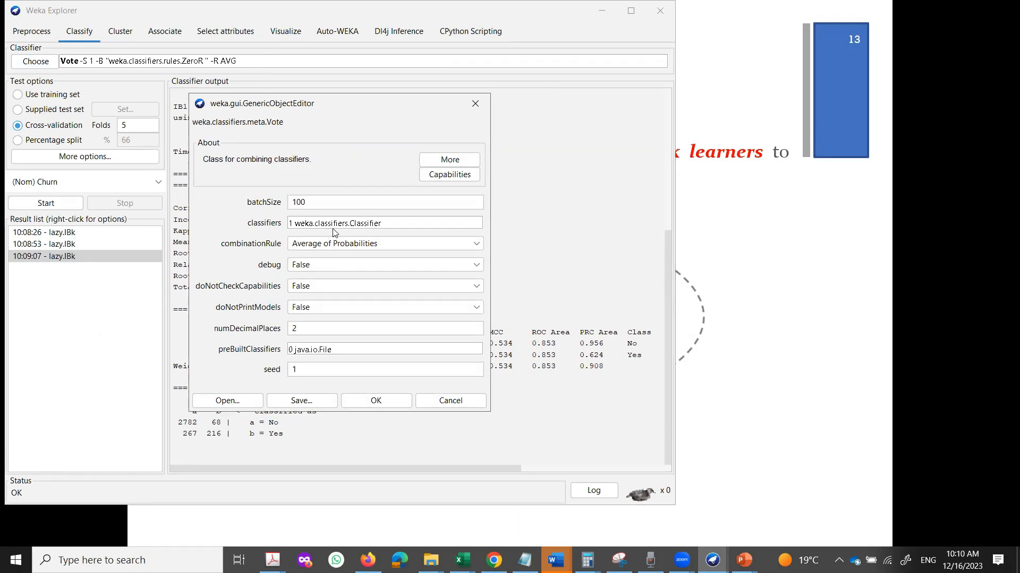
click(322, 202)
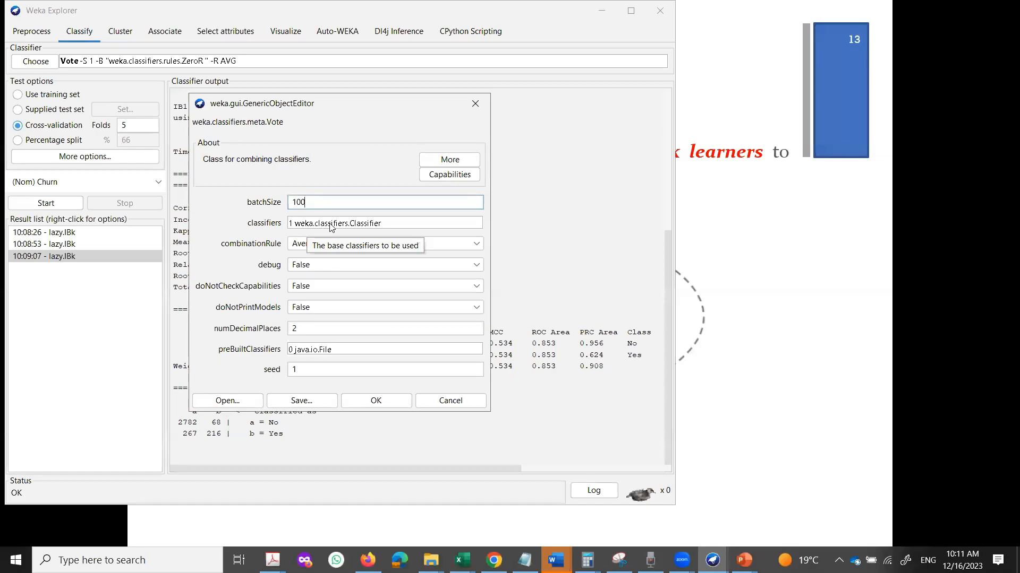
click(332, 224)
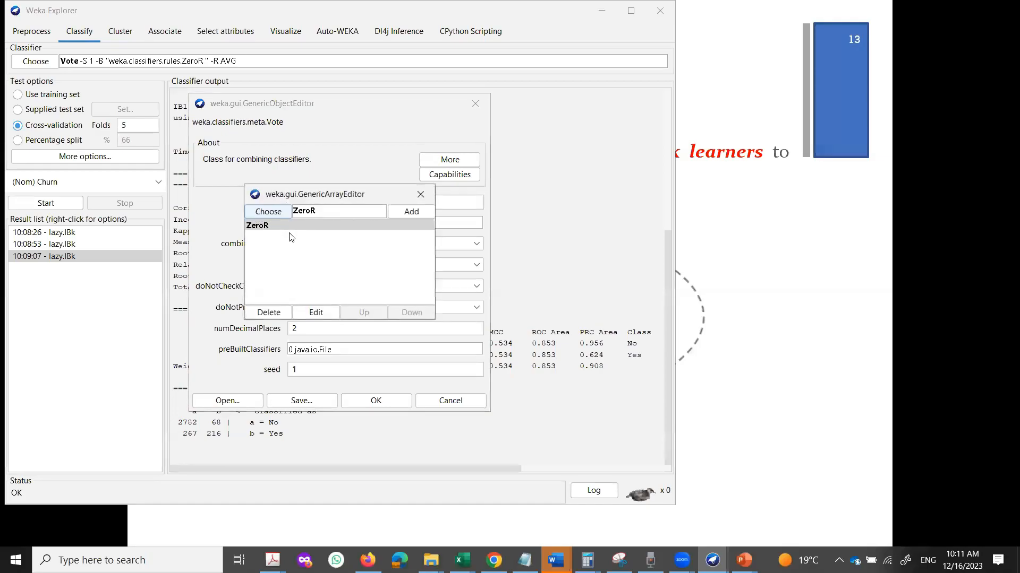
click(420, 198)
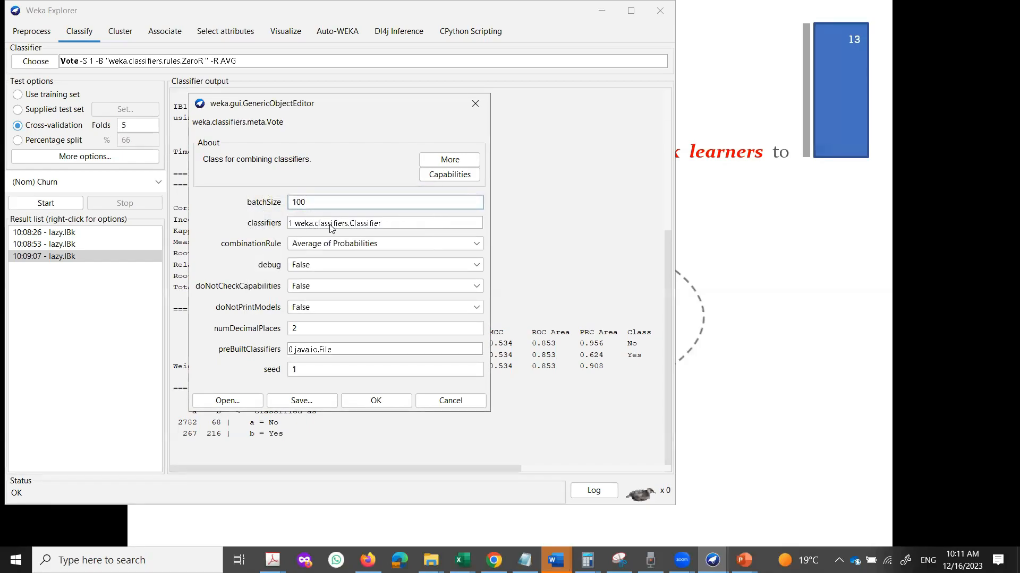
click(330, 223)
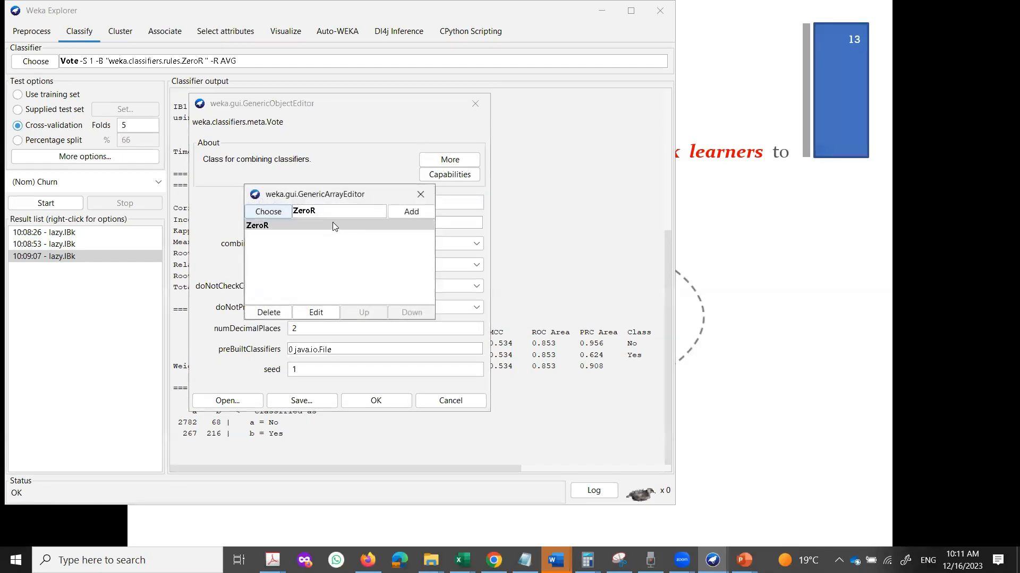
Add an IBk base learner with K 3 and Manhattan distance.
click(269, 212)
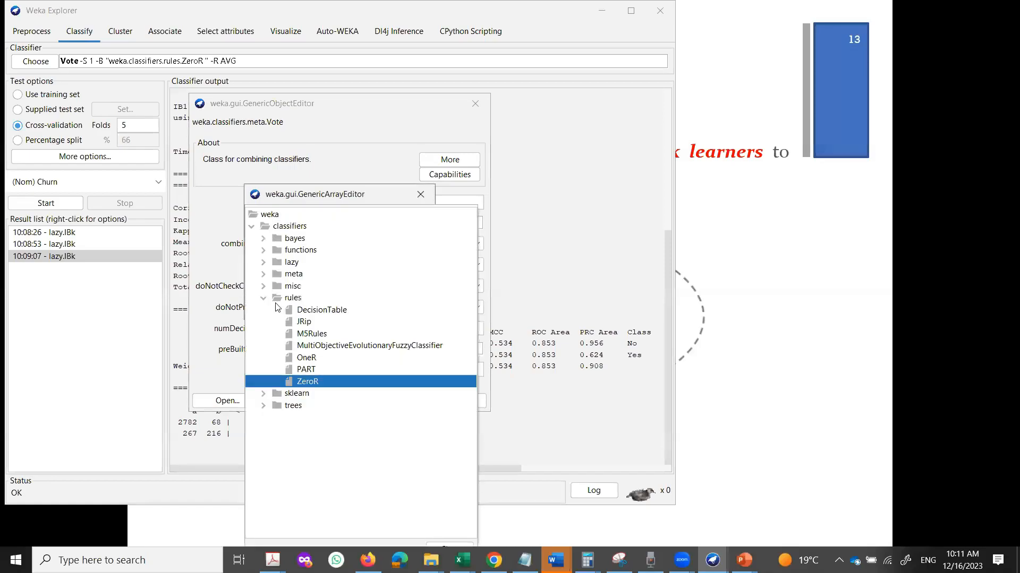
click(263, 262)
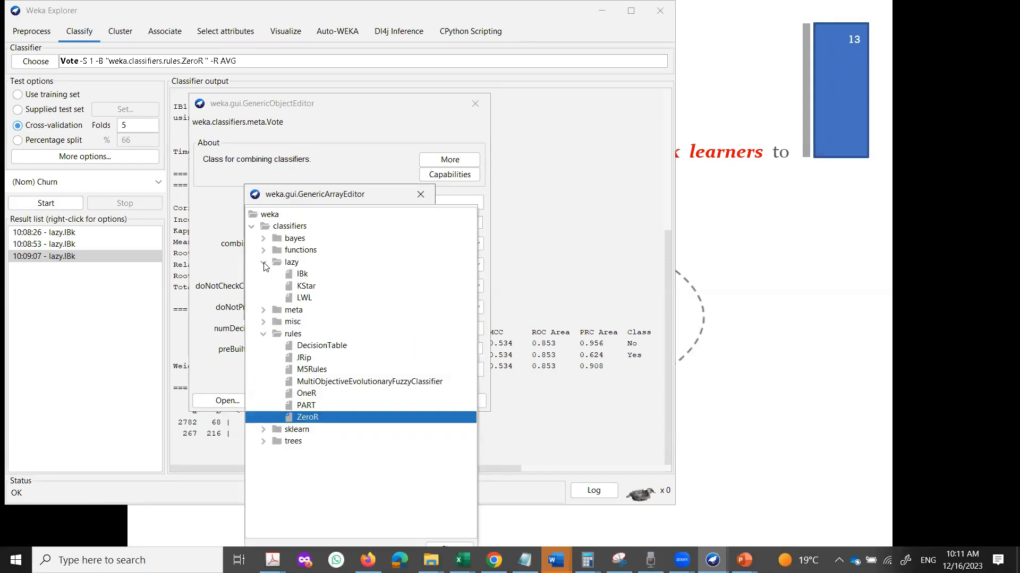
click(302, 274)
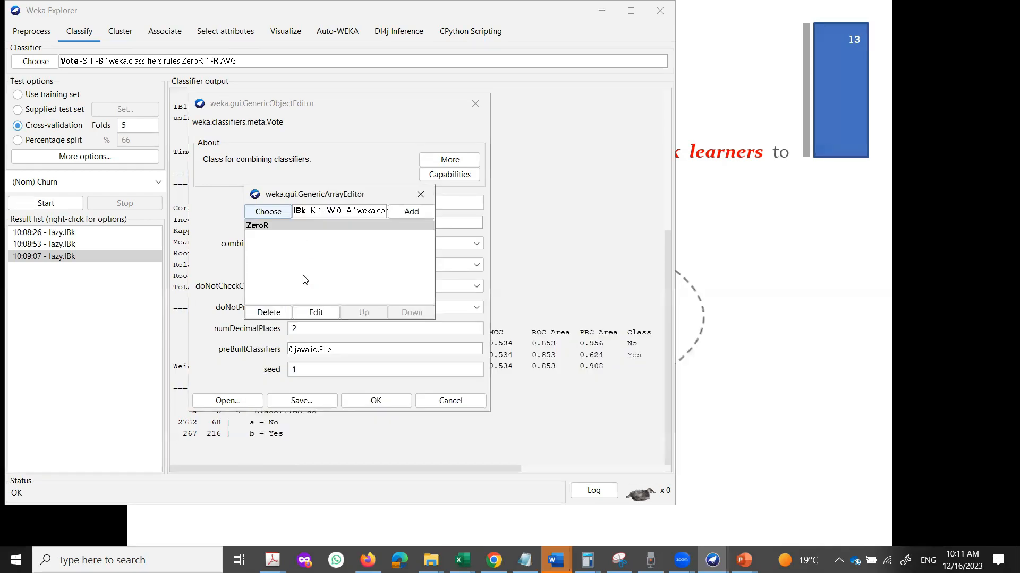
click(351, 213)
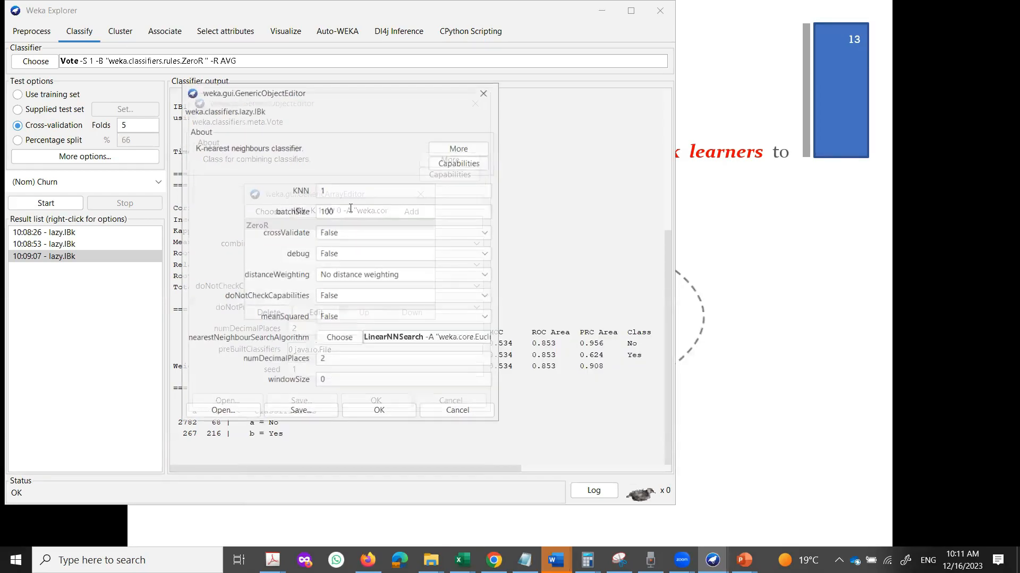
drag(341, 190, 306, 194)
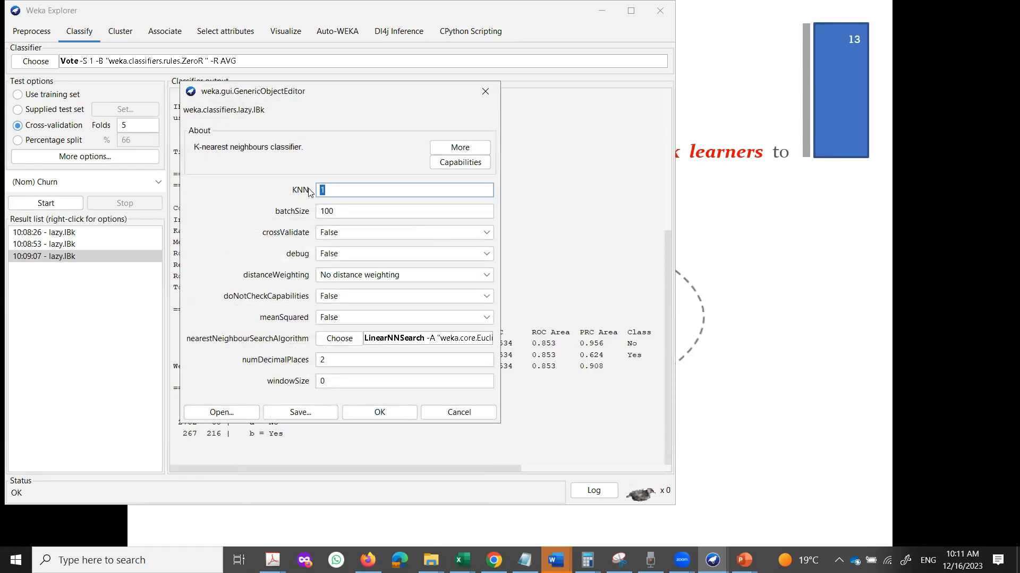
text(3)
click(388, 342)
click(307, 266)
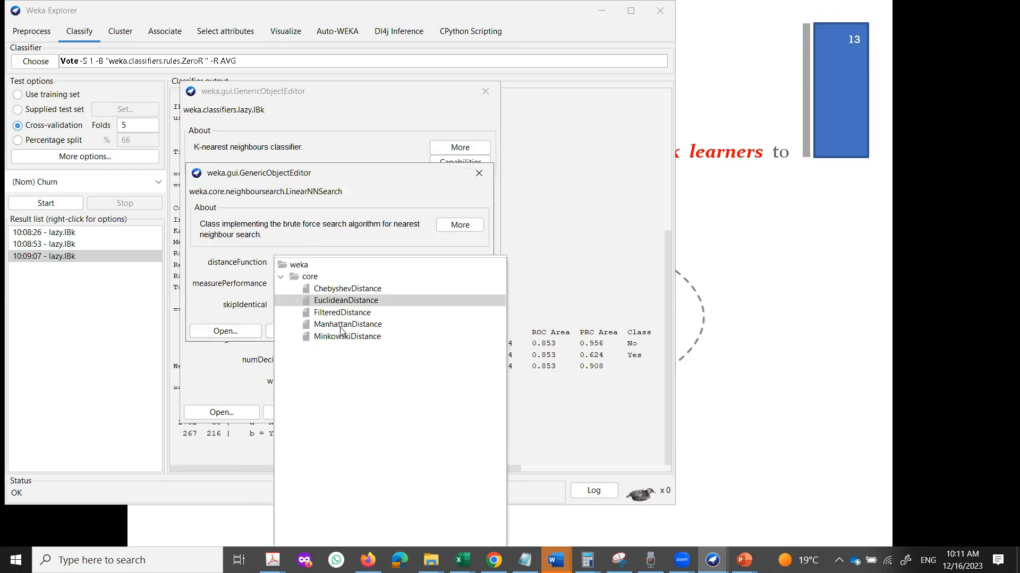
click(339, 326)
click(388, 336)
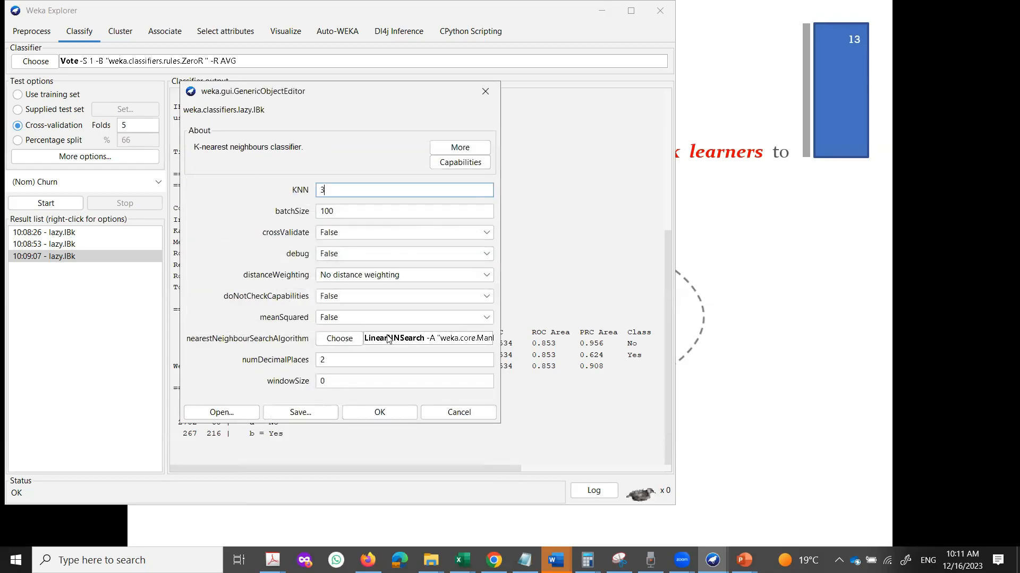
click(385, 413)
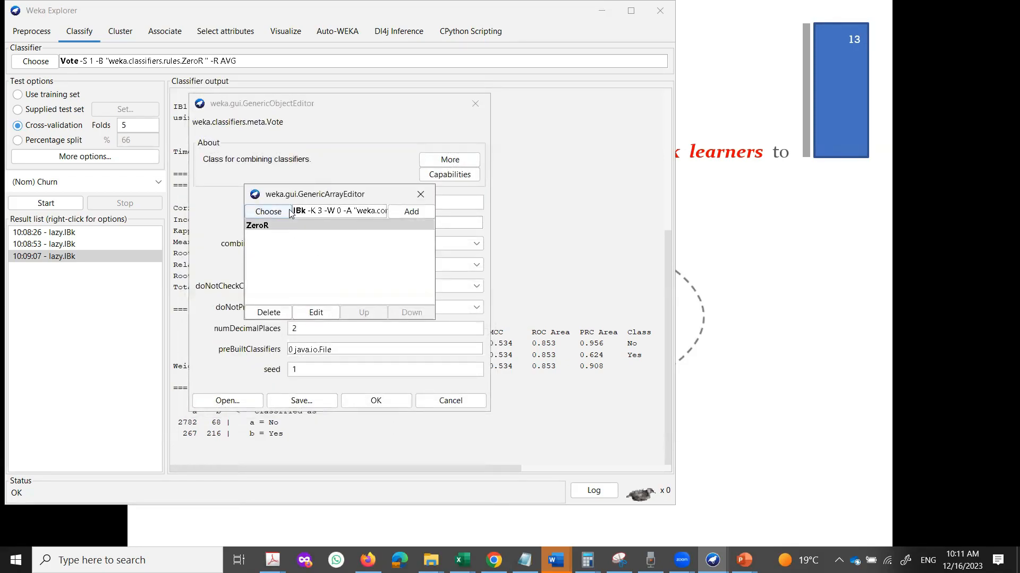
click(416, 213)
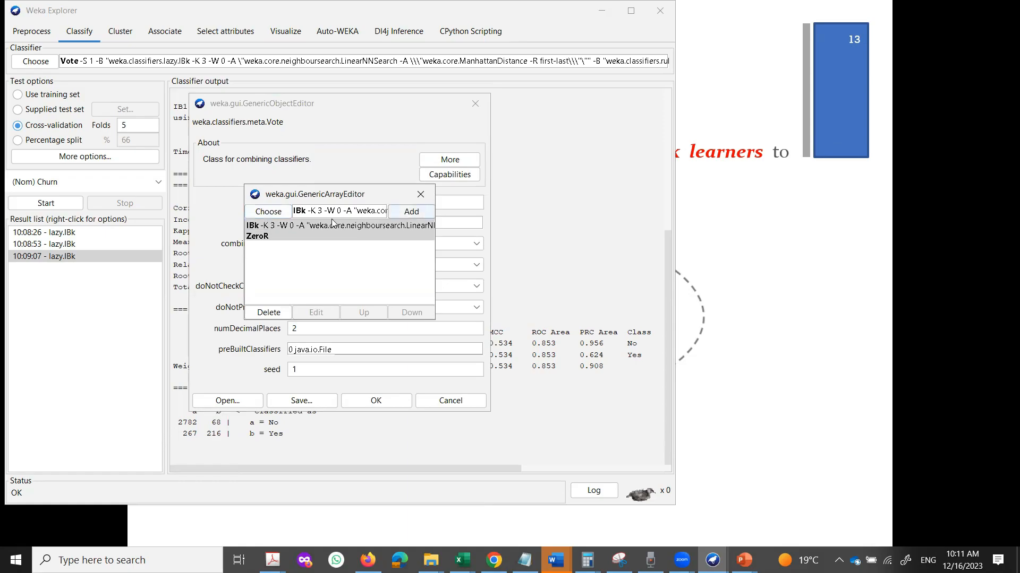
Delete ZeroR, leaving IBk as the only base learner.
click(277, 236)
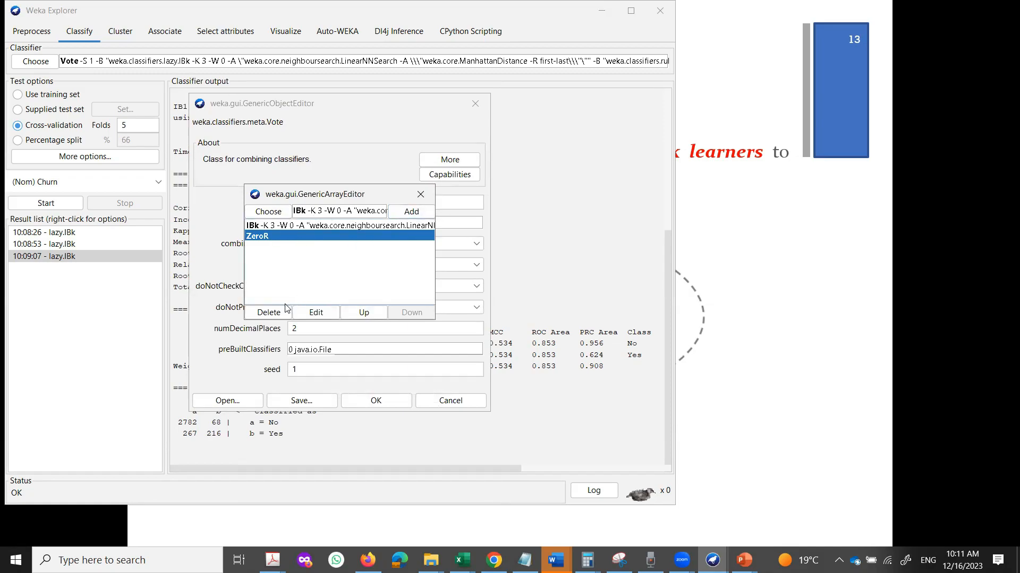
click(270, 314)
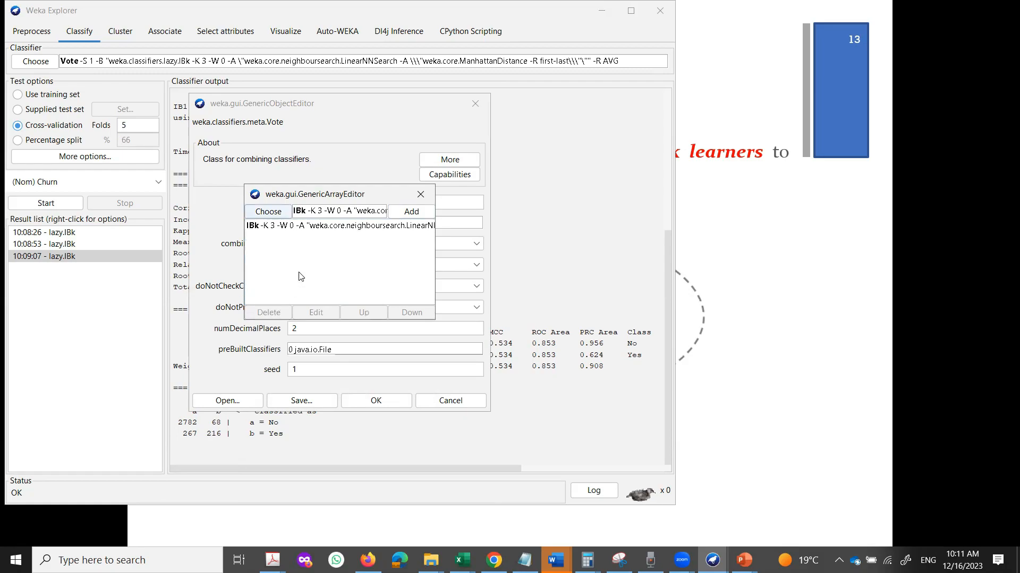
click(332, 255)
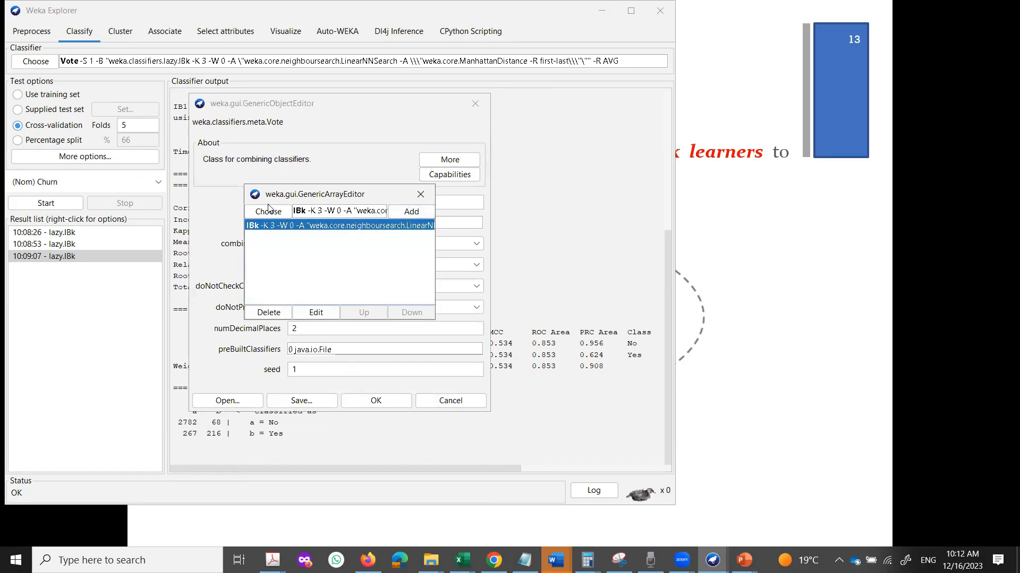
Add a second IBk entry set to K 1, then add another IBk copy.
click(411, 212)
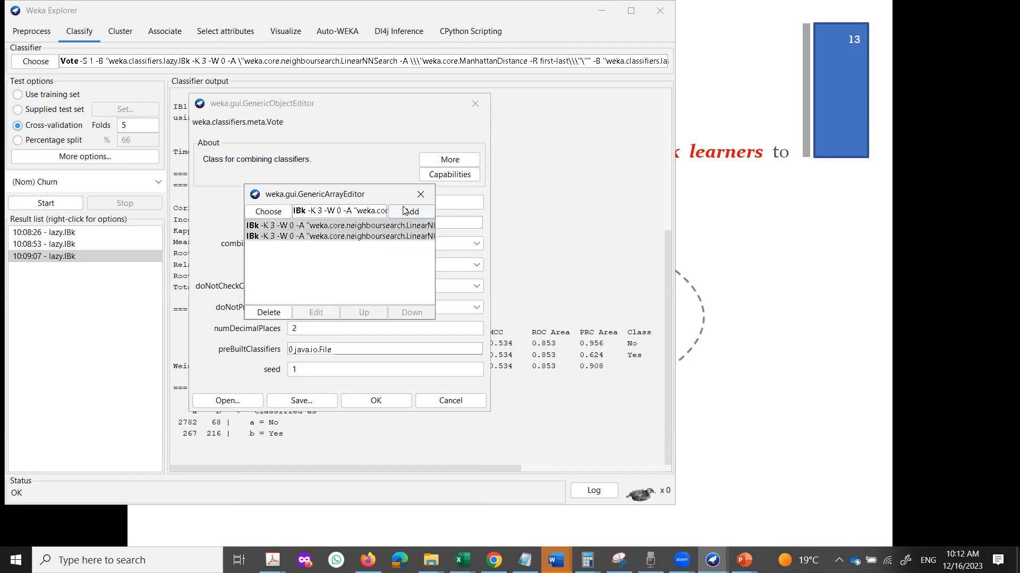
double_click(323, 236)
double_click(321, 190)
text(1)
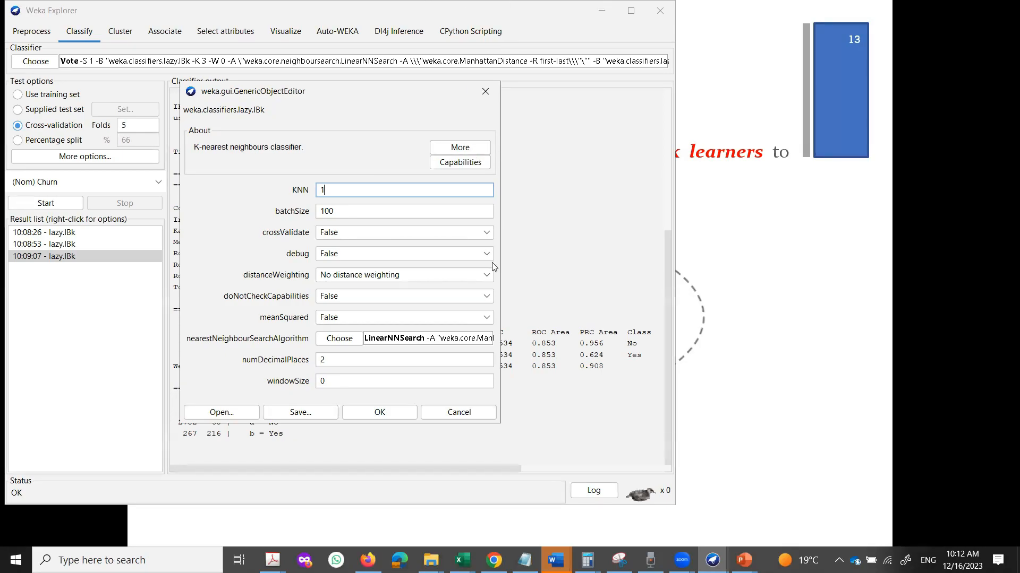
click(393, 414)
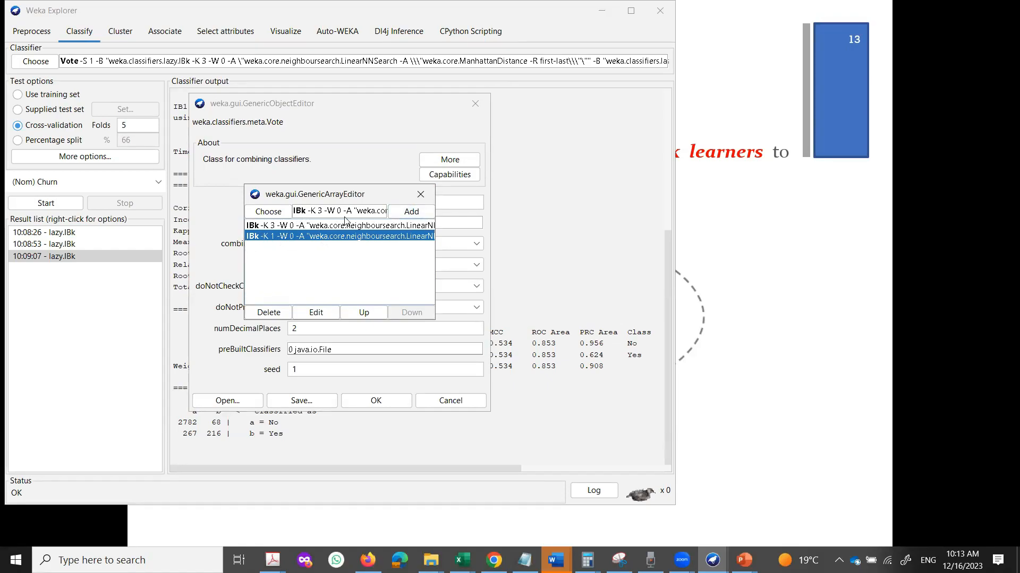
click(406, 211)
Set the newest IBk entry to K 5 and add another IBk copy.
double_click(297, 247)
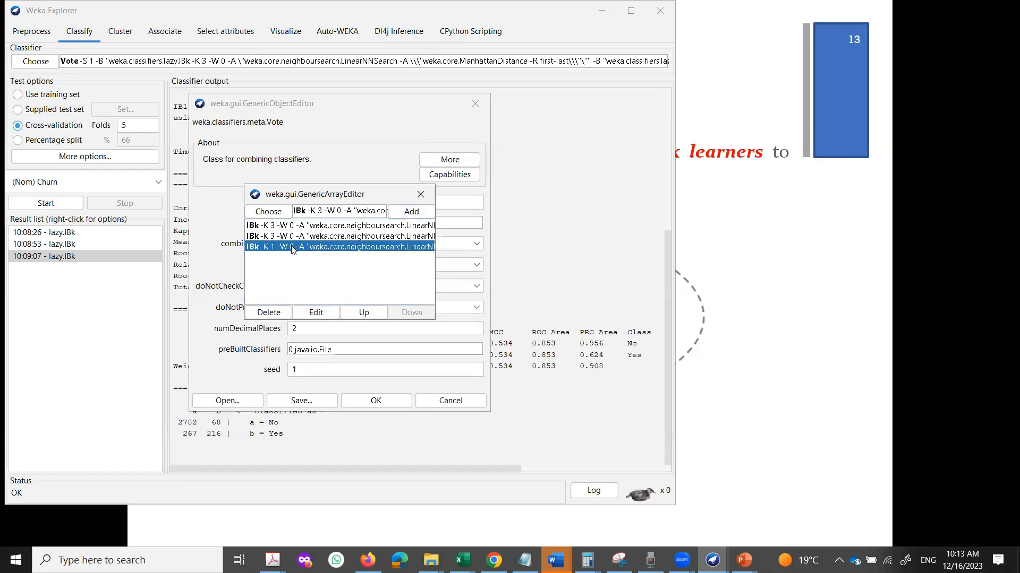
double_click(331, 189)
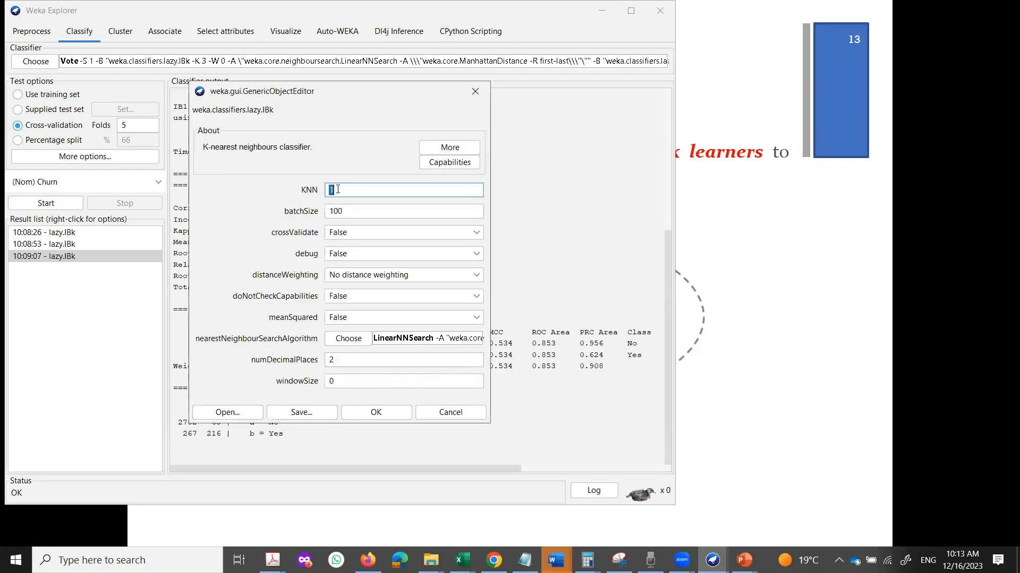
text(5)
click(375, 412)
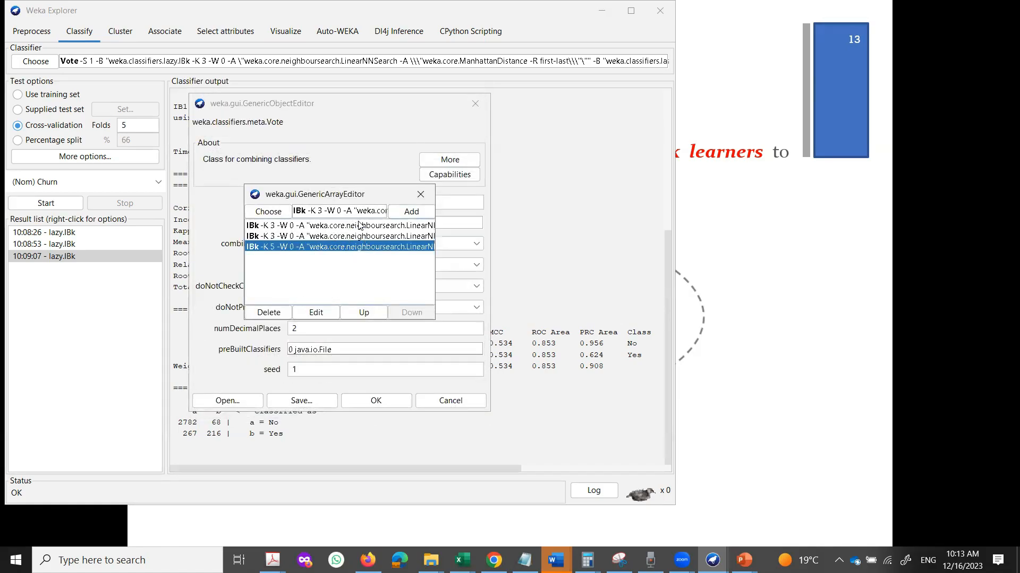
click(403, 212)
Change the K 5 entry to K 7 and add one more IBk entry.
double_click(344, 257)
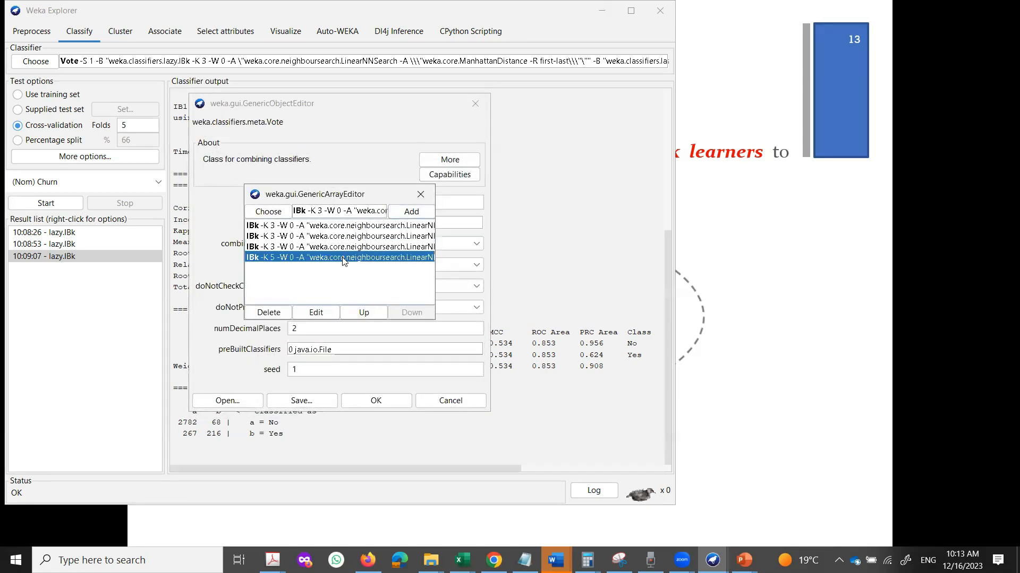
click(353, 191)
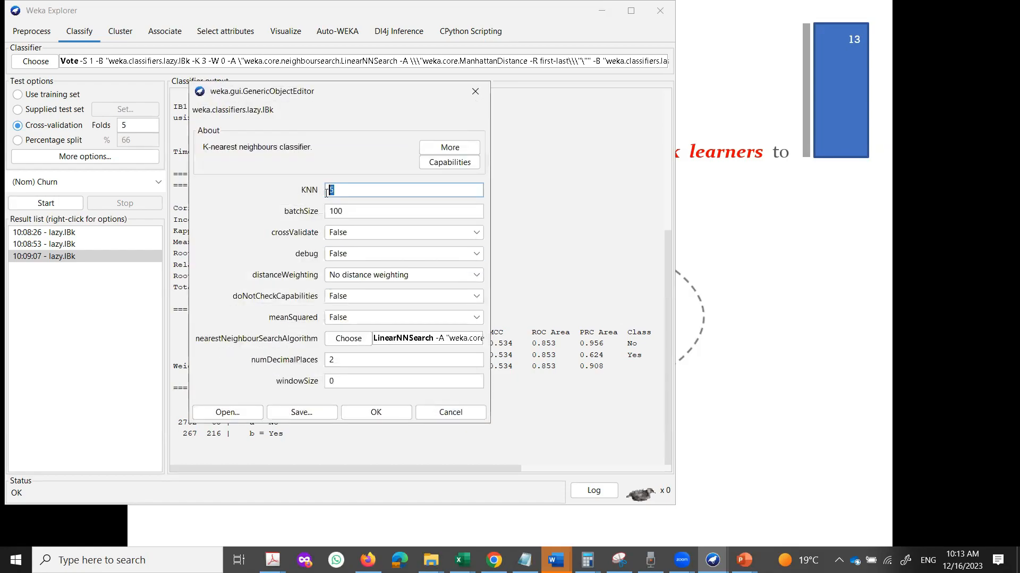
text(7)
click(369, 419)
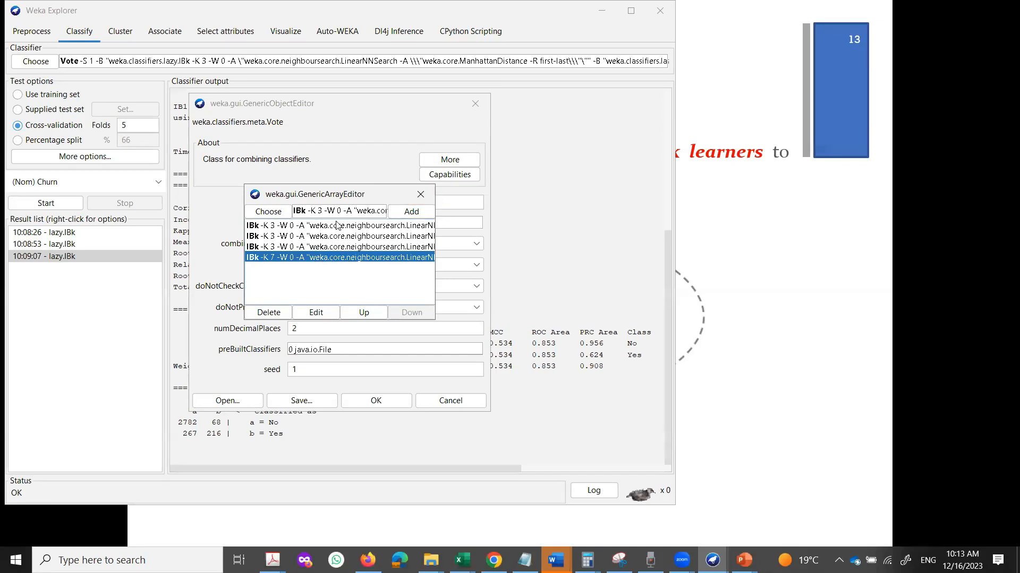
click(407, 212)
Switch the IBk K 7 entry's distance function to MinkowskiDistance.
double_click(348, 268)
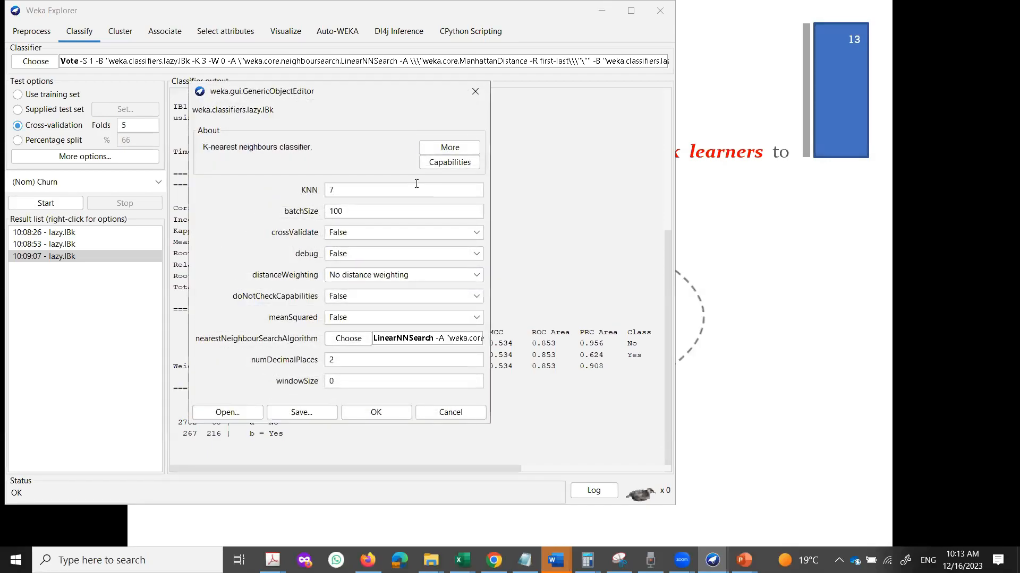
click(381, 342)
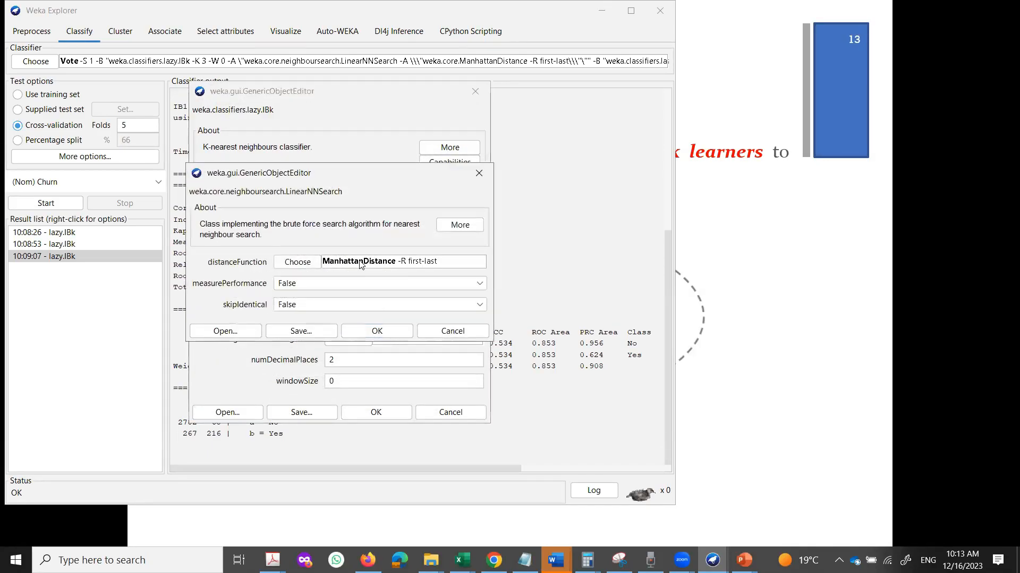
click(314, 263)
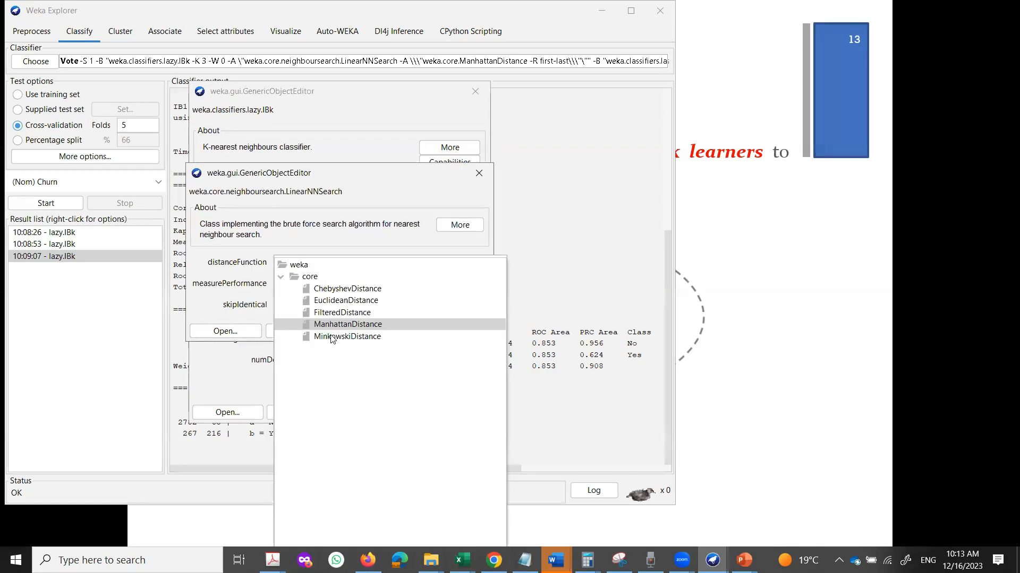
click(334, 337)
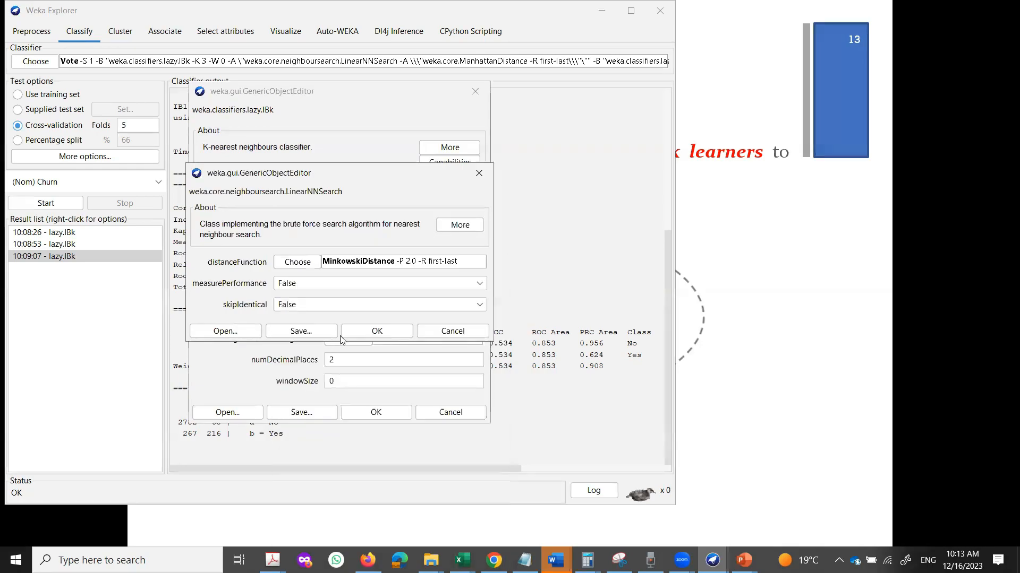
click(386, 333)
click(376, 412)
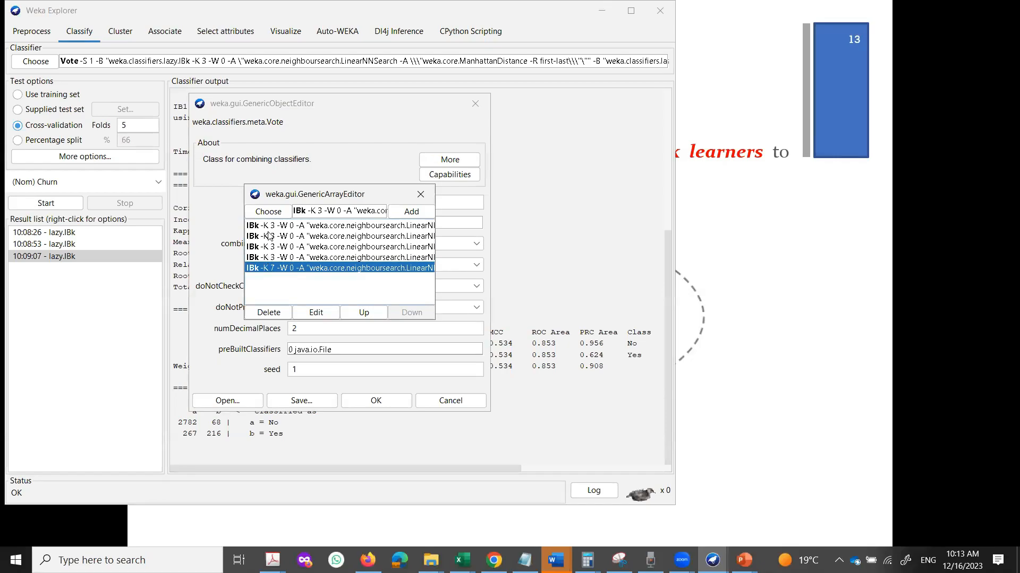
Add a J48 -C 0.25 -M 2 tree to the Vote list.
click(268, 214)
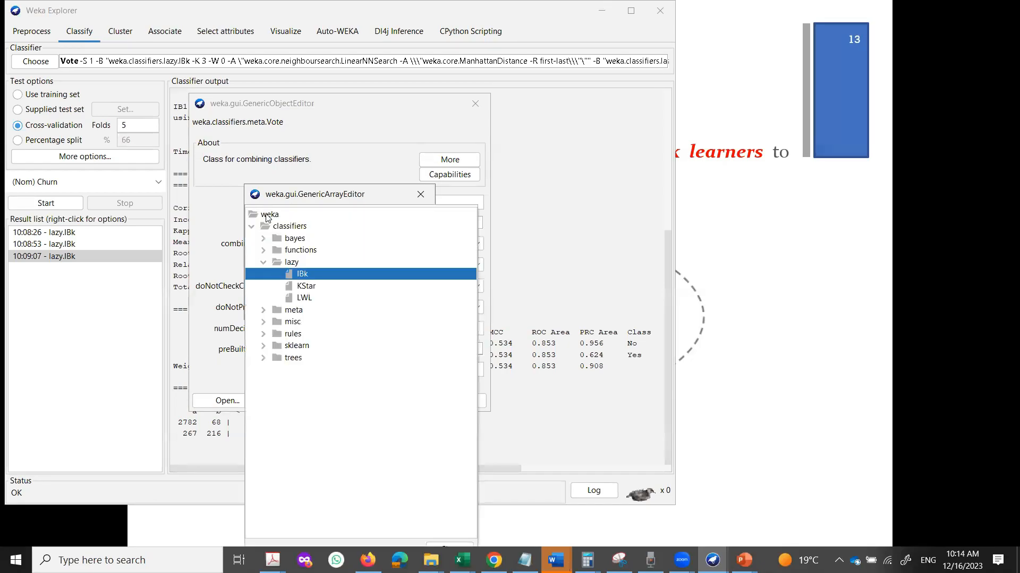
click(263, 358)
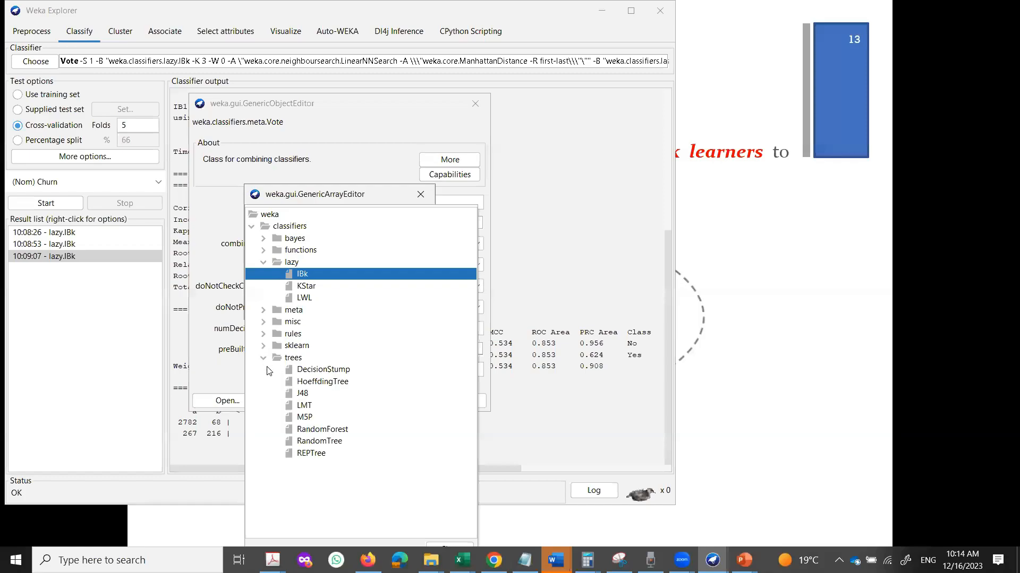
click(302, 393)
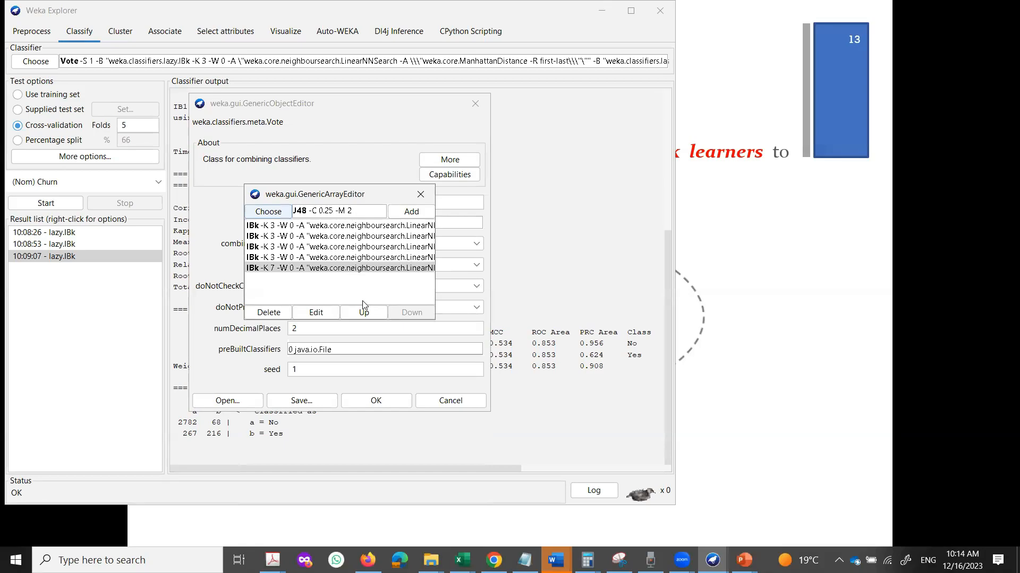
click(412, 211)
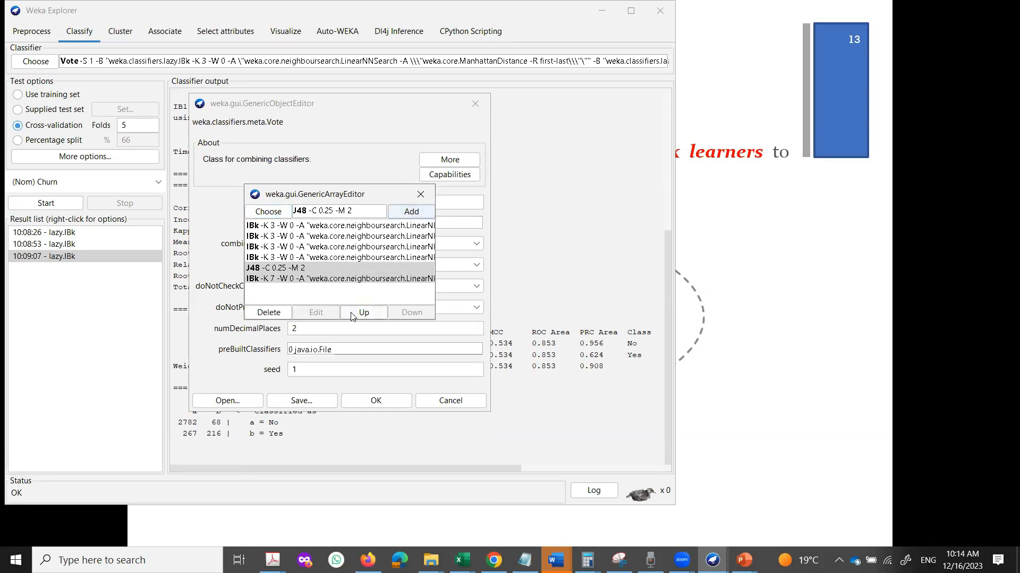
click(308, 278)
click(307, 268)
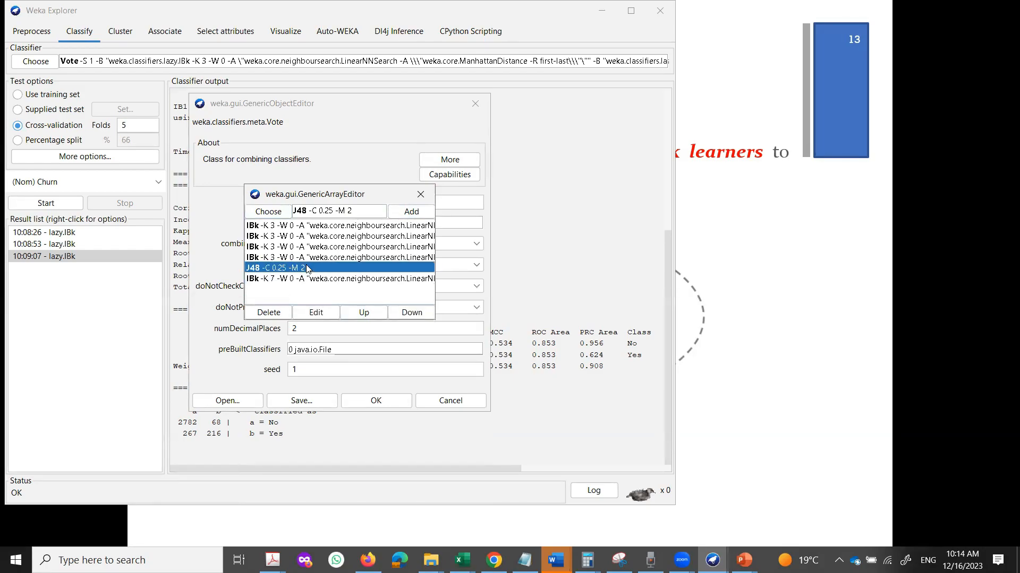
click(308, 279)
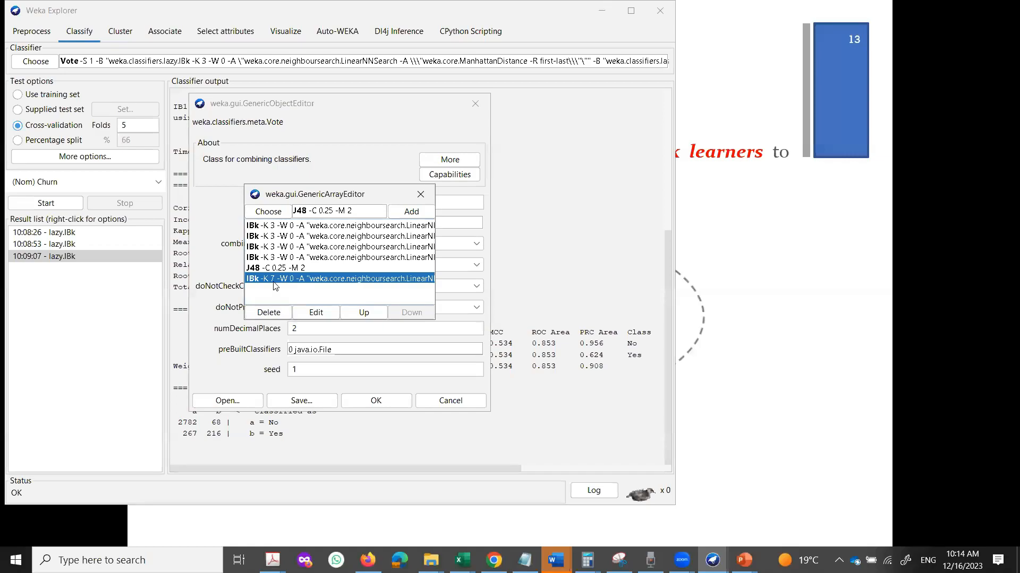
click(299, 269)
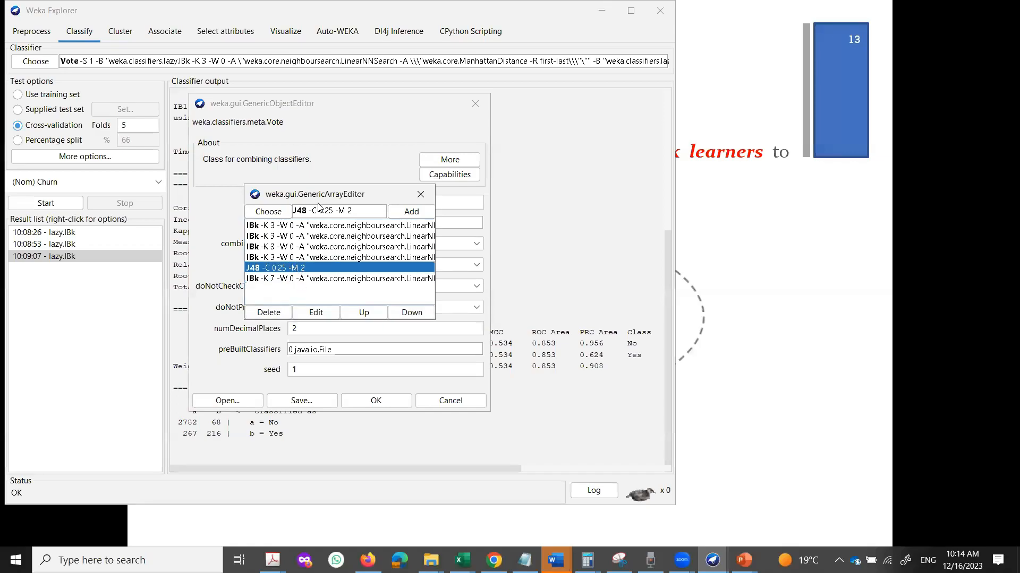
Add a second J48 tree and set its confidenceFactor to 0.35.
click(412, 212)
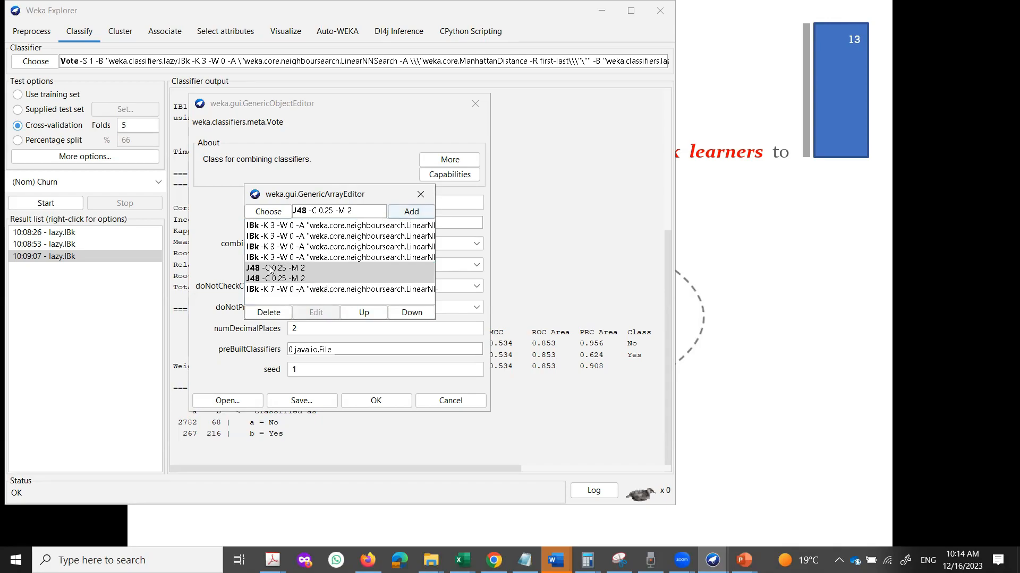
click(292, 280)
double_click(291, 280)
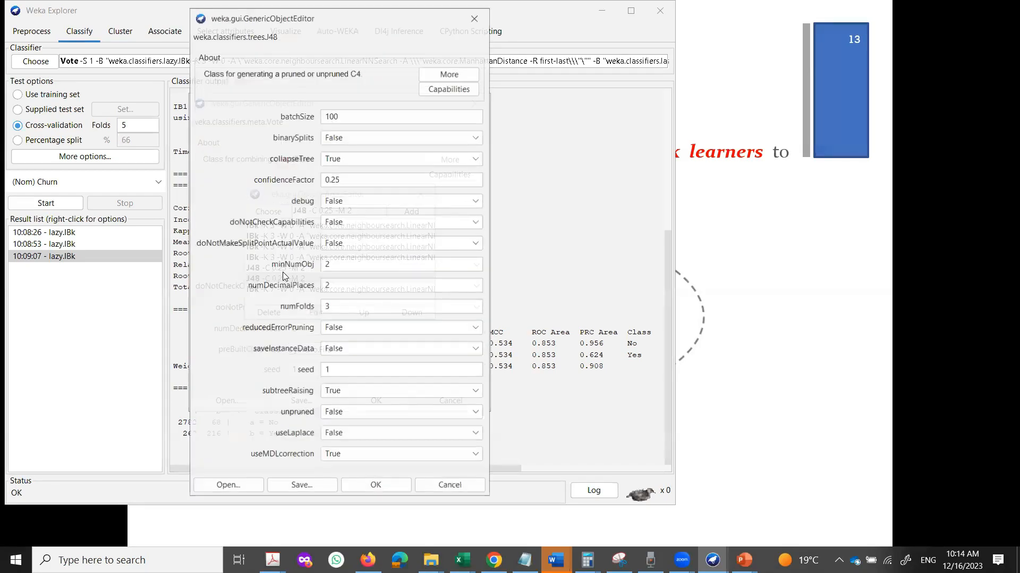
double_click(350, 178)
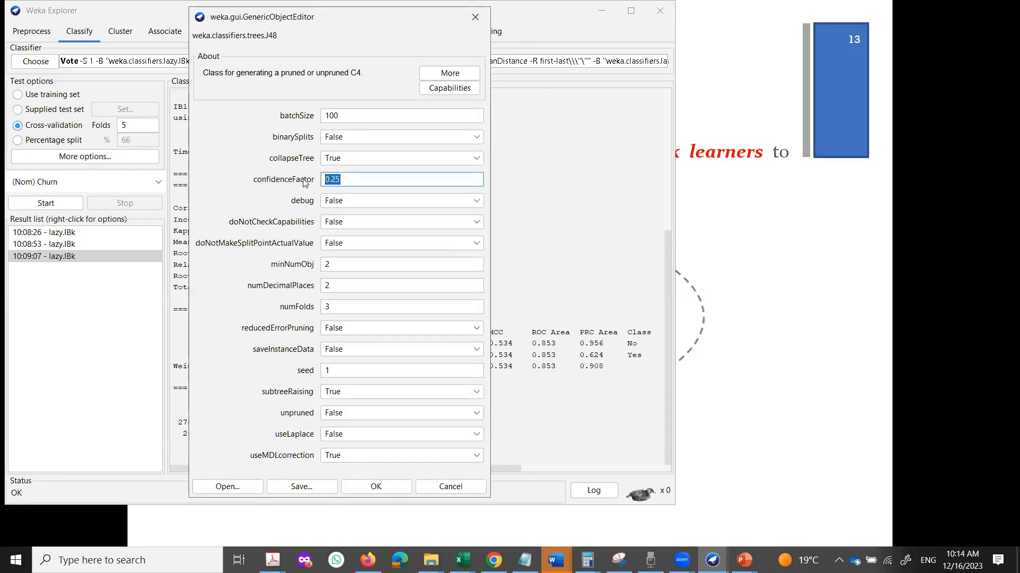
text(0)
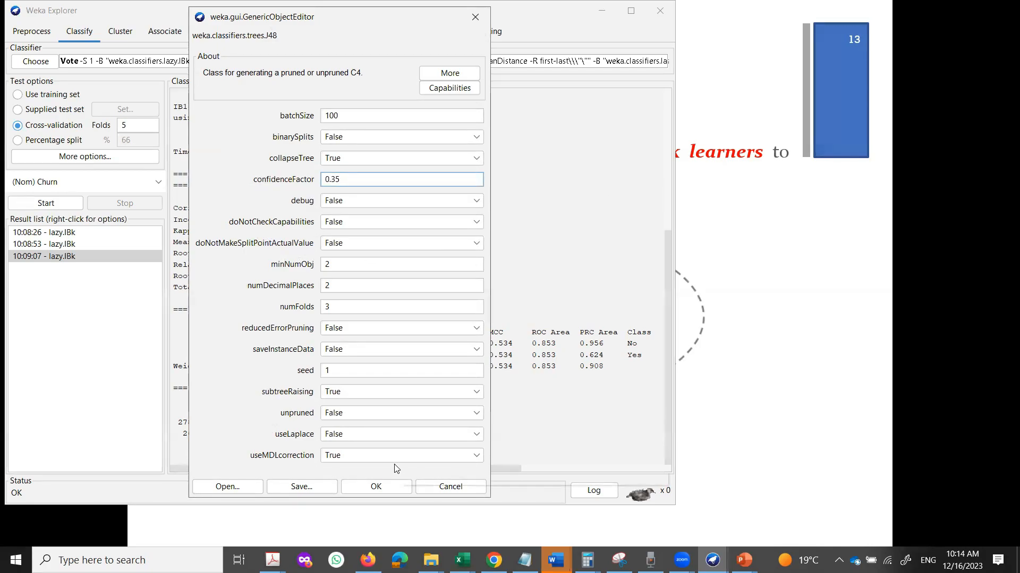
click(376, 486)
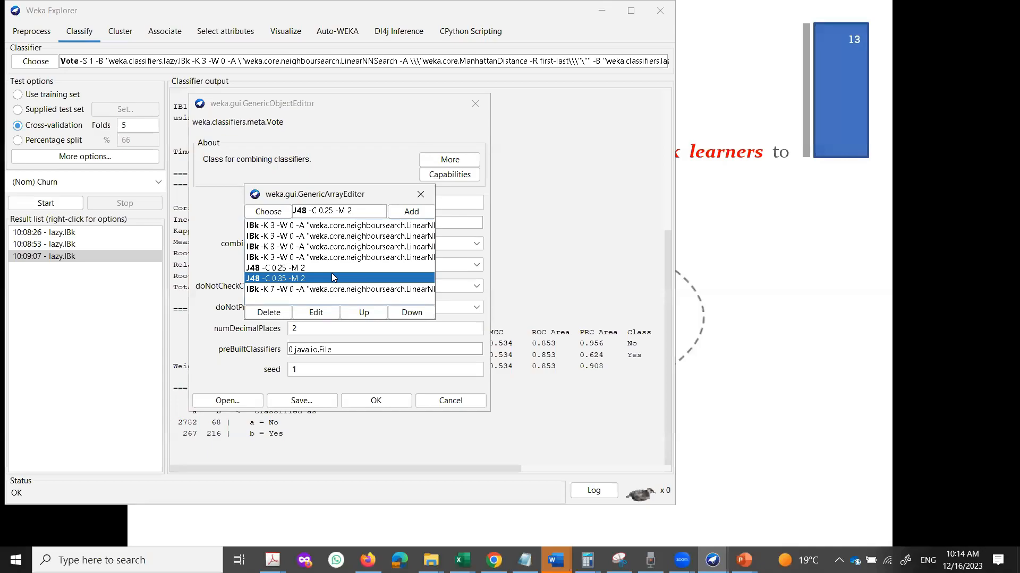
click(332, 228)
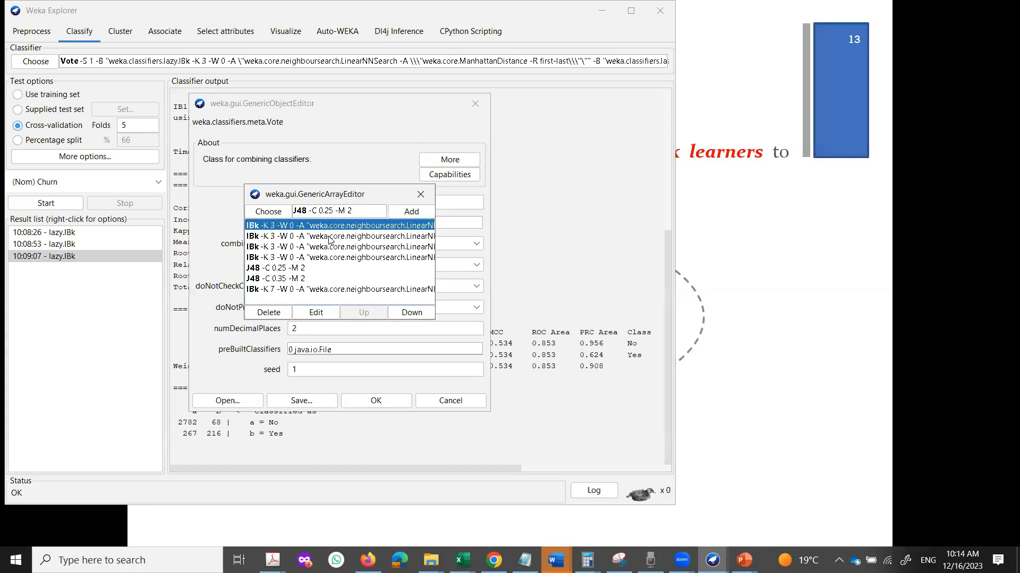
Check the four IBk -K 3, J48 -C 0.25, J48 -C 0.35 and IBk -K 7 entries, then close the list.
click(328, 240)
click(326, 247)
click(323, 259)
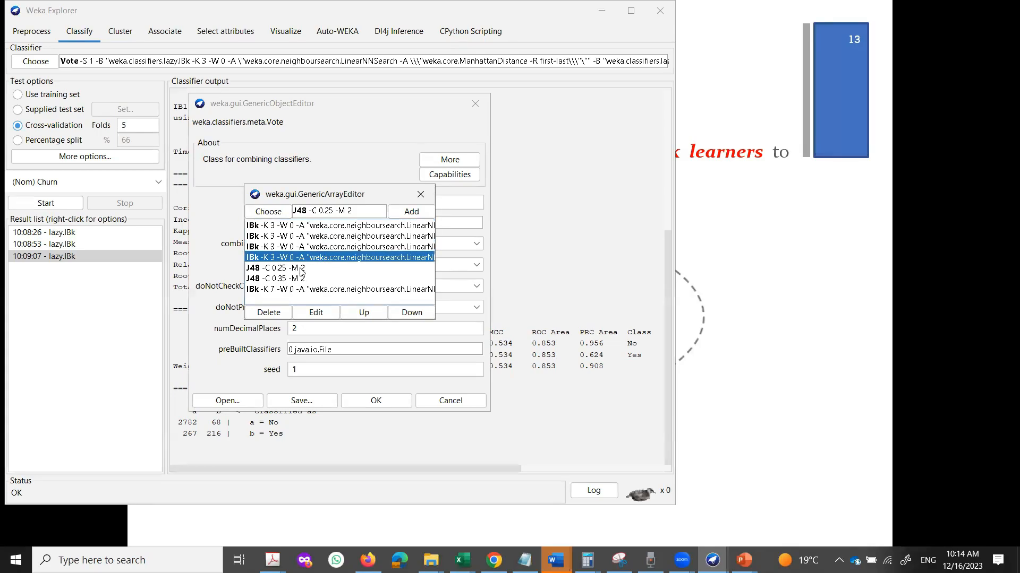
click(301, 270)
click(301, 280)
click(307, 291)
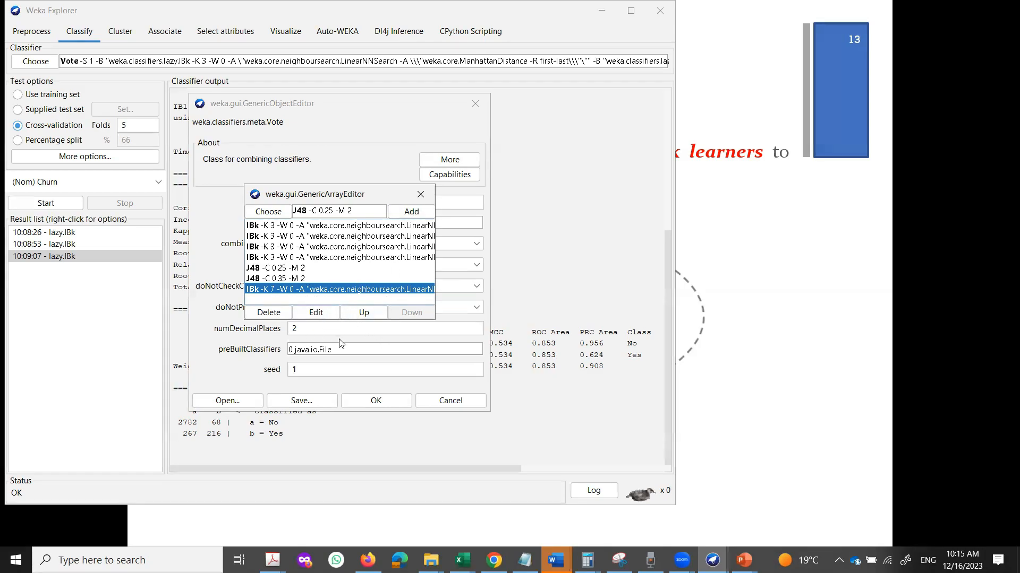
click(354, 258)
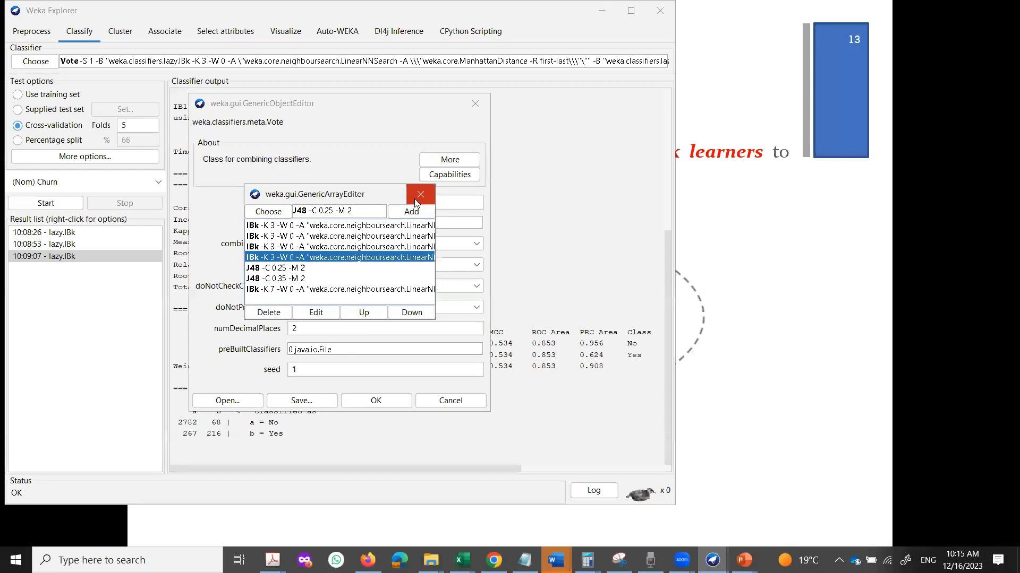
click(420, 194)
Confirm the seven-classifier Vote settings and start its 5-fold cross-validation on telecom_churn_output_YesNo.
click(318, 224)
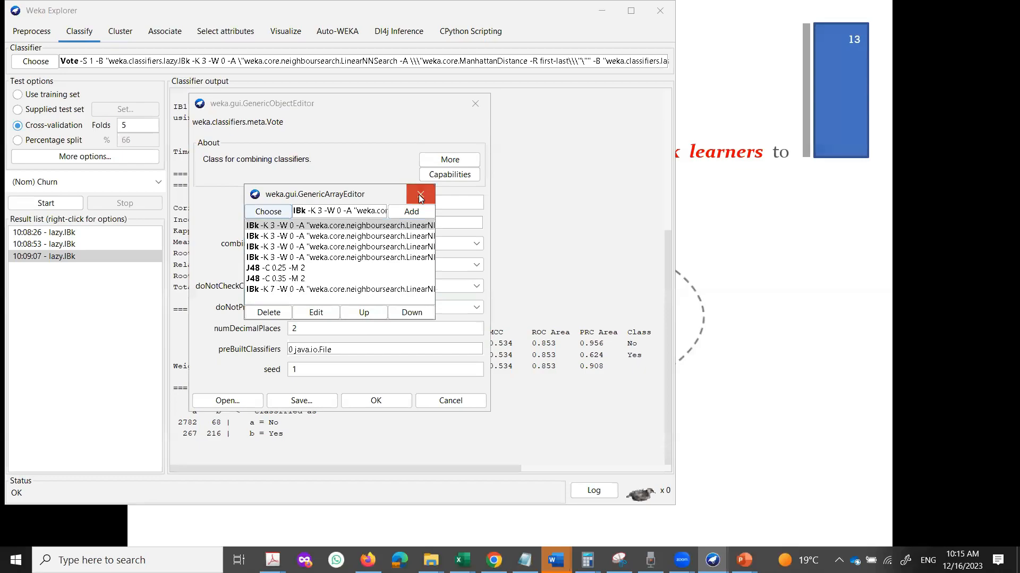
click(421, 196)
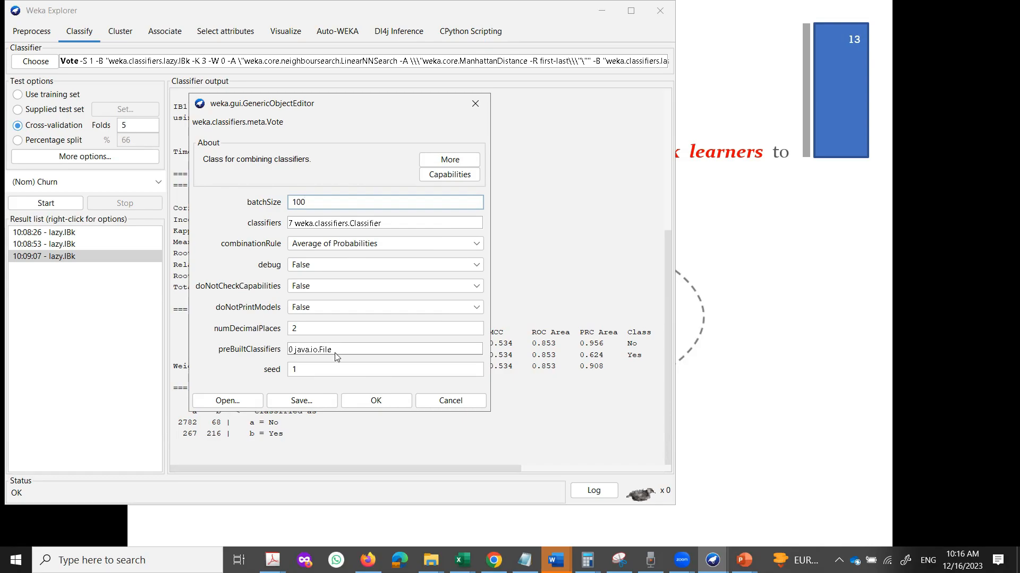
click(375, 402)
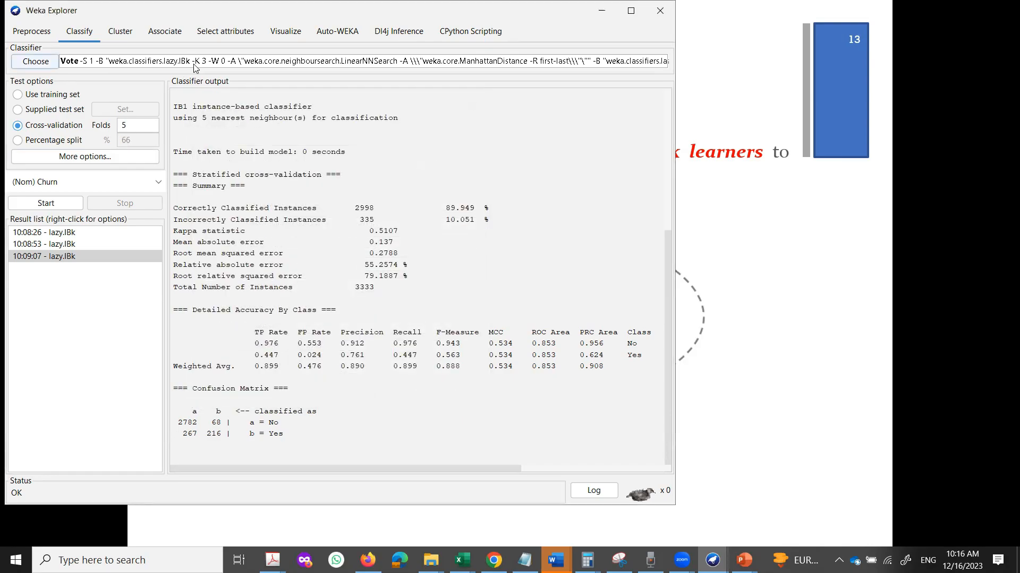
click(223, 63)
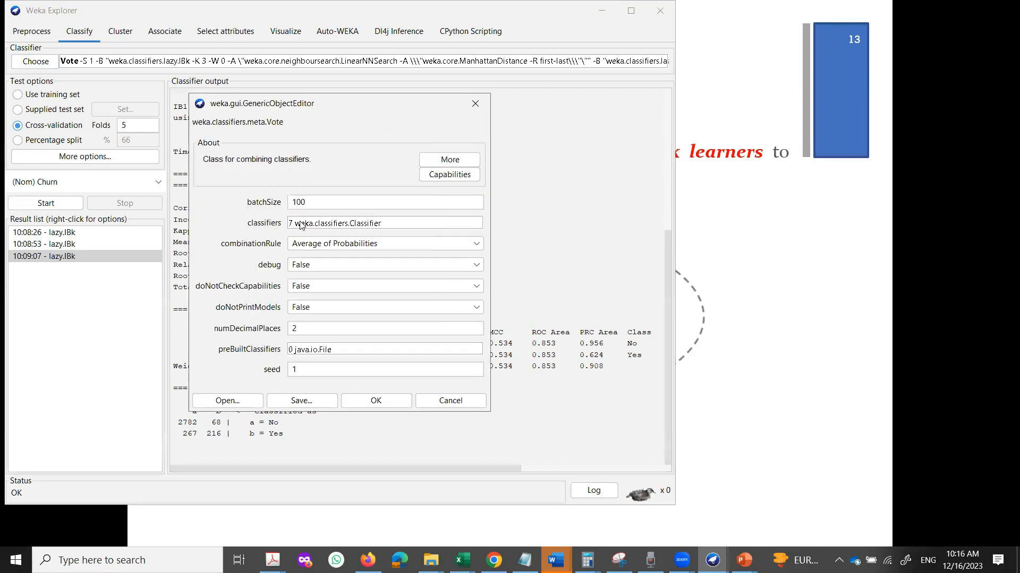
click(386, 404)
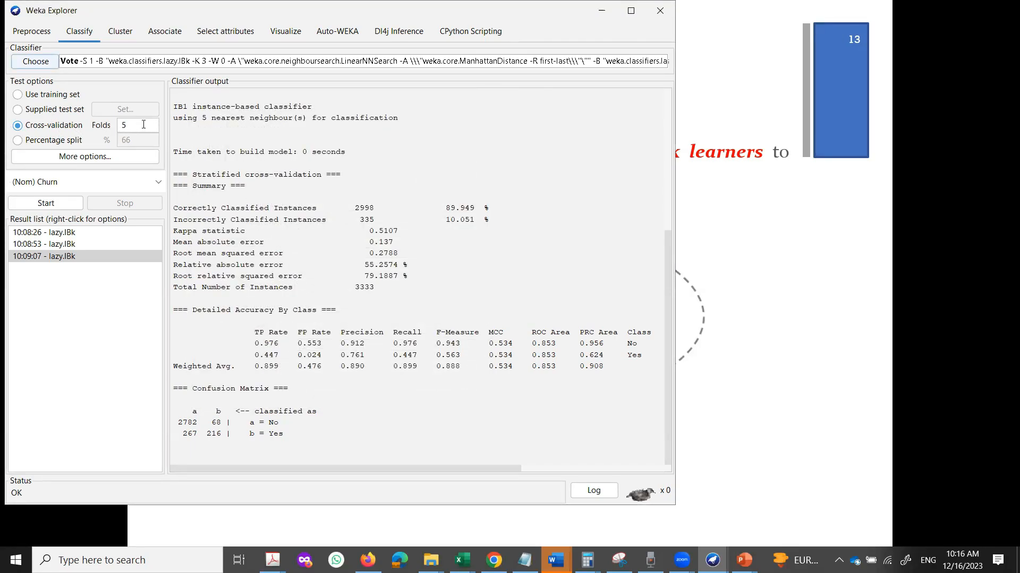
click(54, 203)
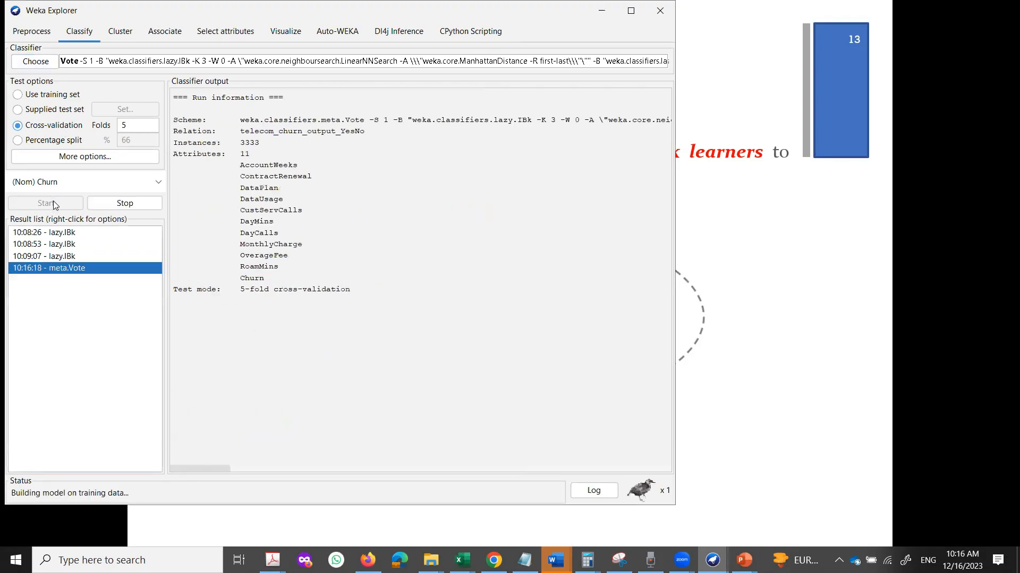